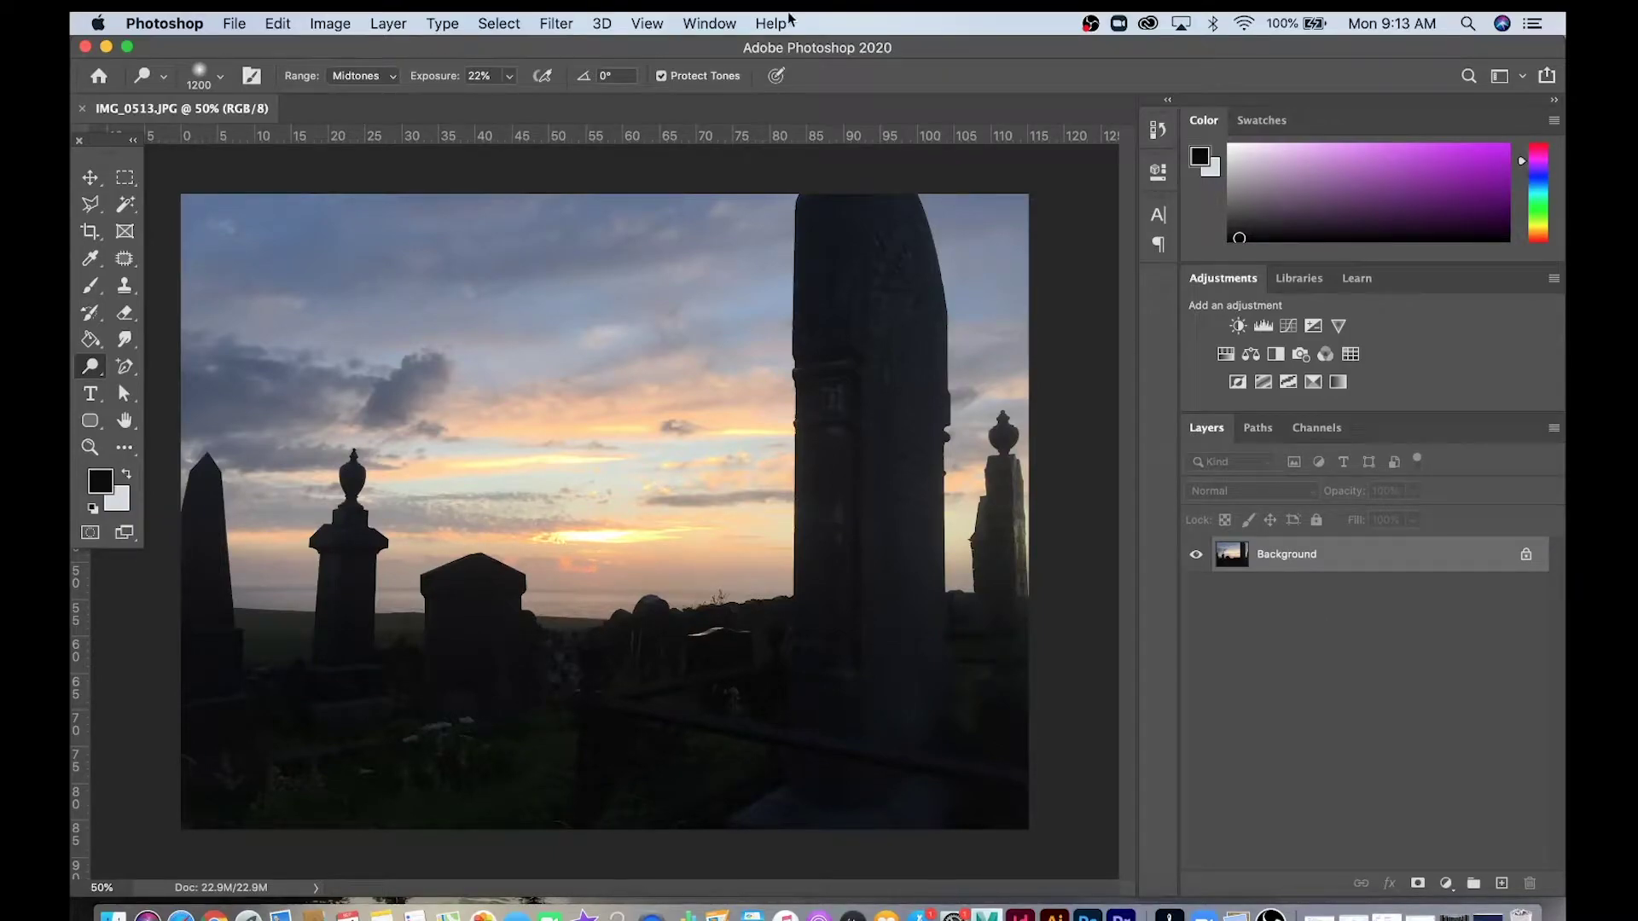
# Show the Actions panel and briefly expand, then collapse, the Default Actions set.
pyautogui.click(709, 24)
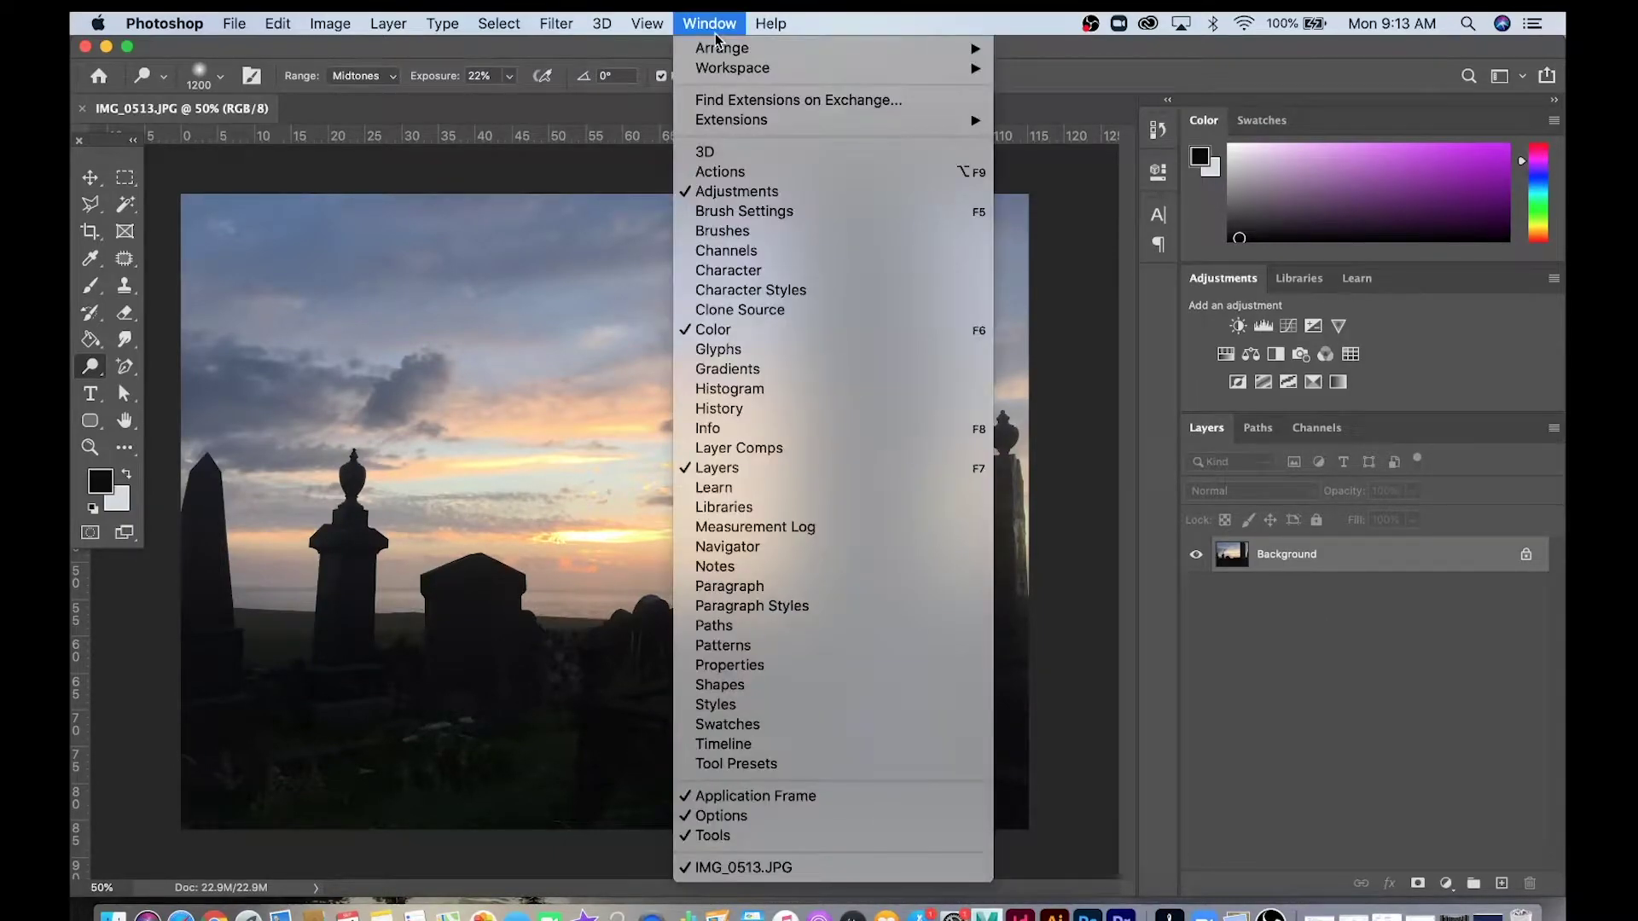
pyautogui.click(719, 173)
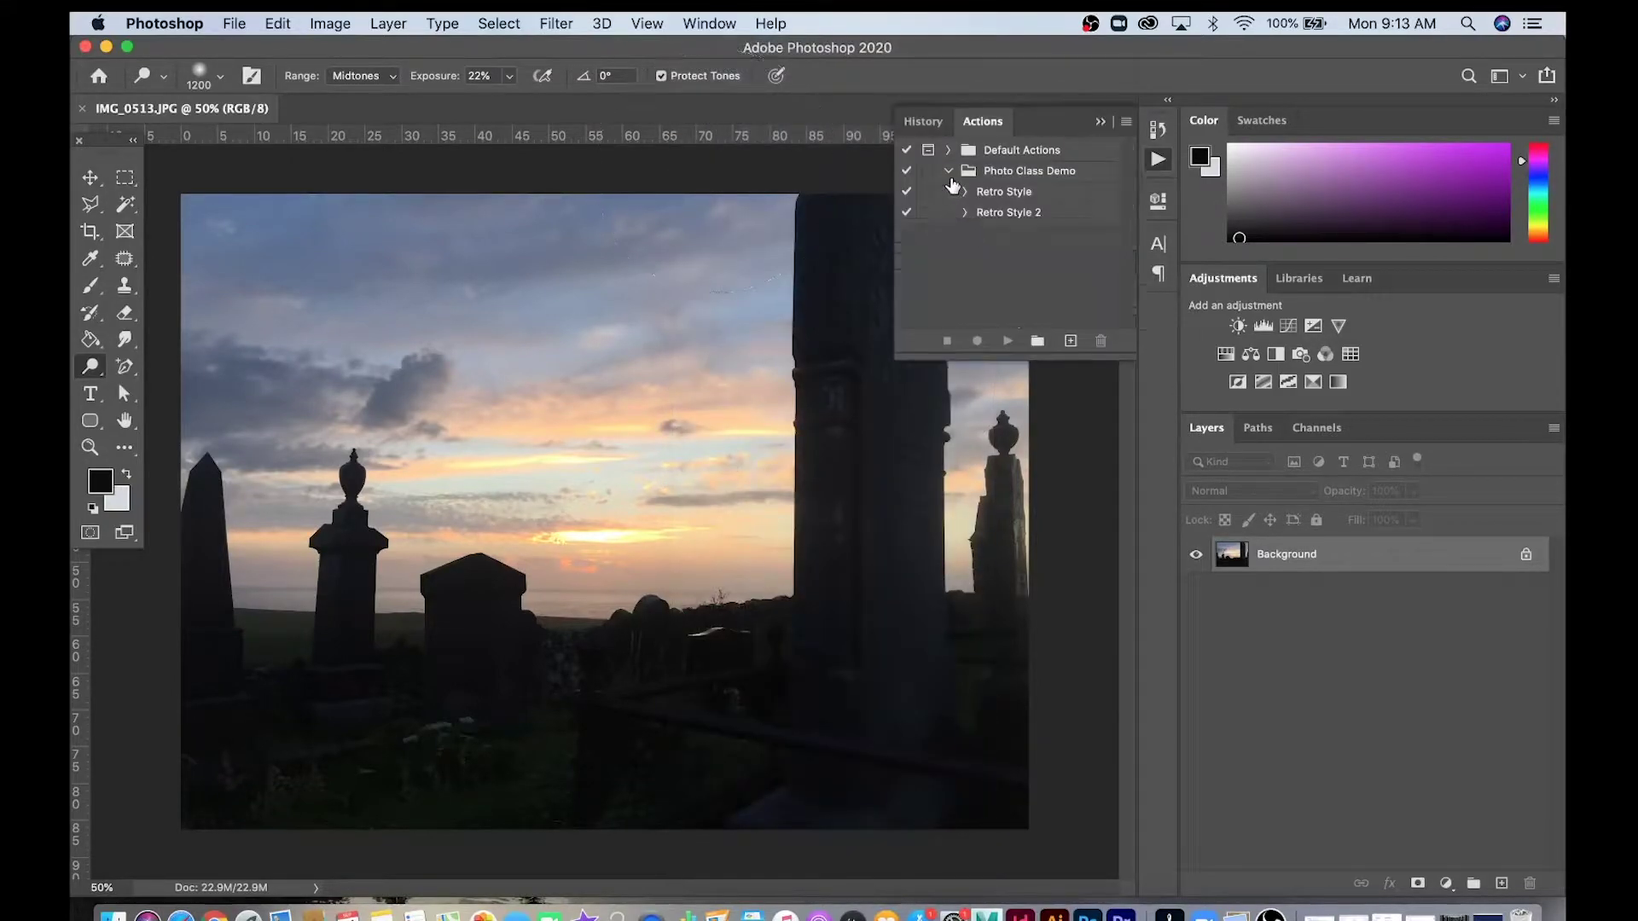
pyautogui.click(948, 150)
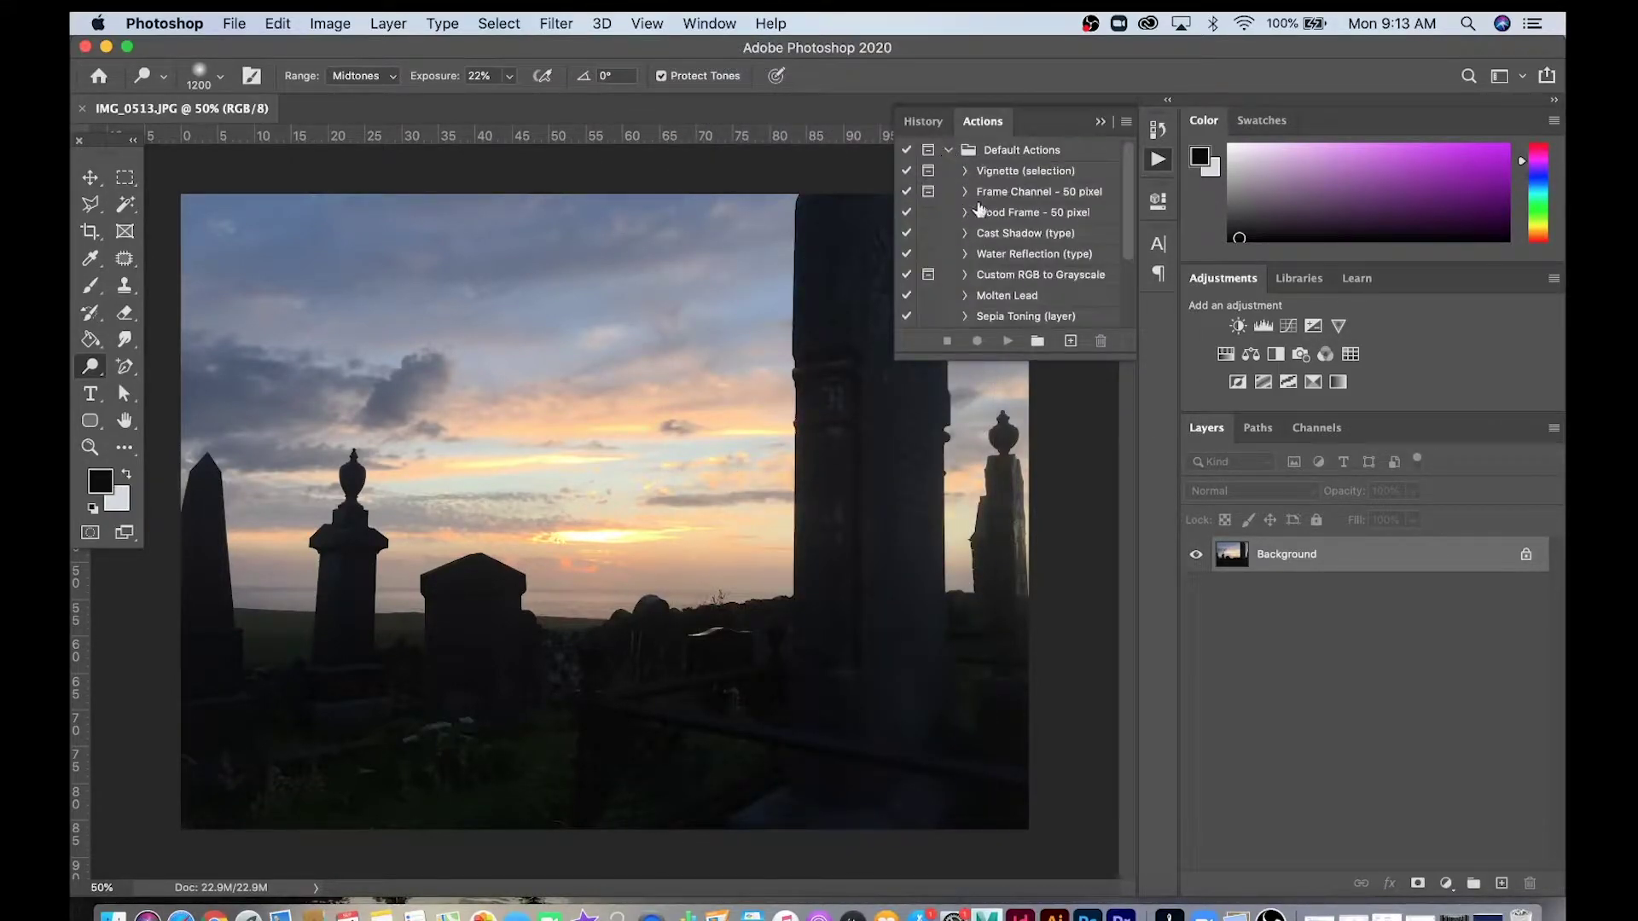
pyautogui.click(950, 151)
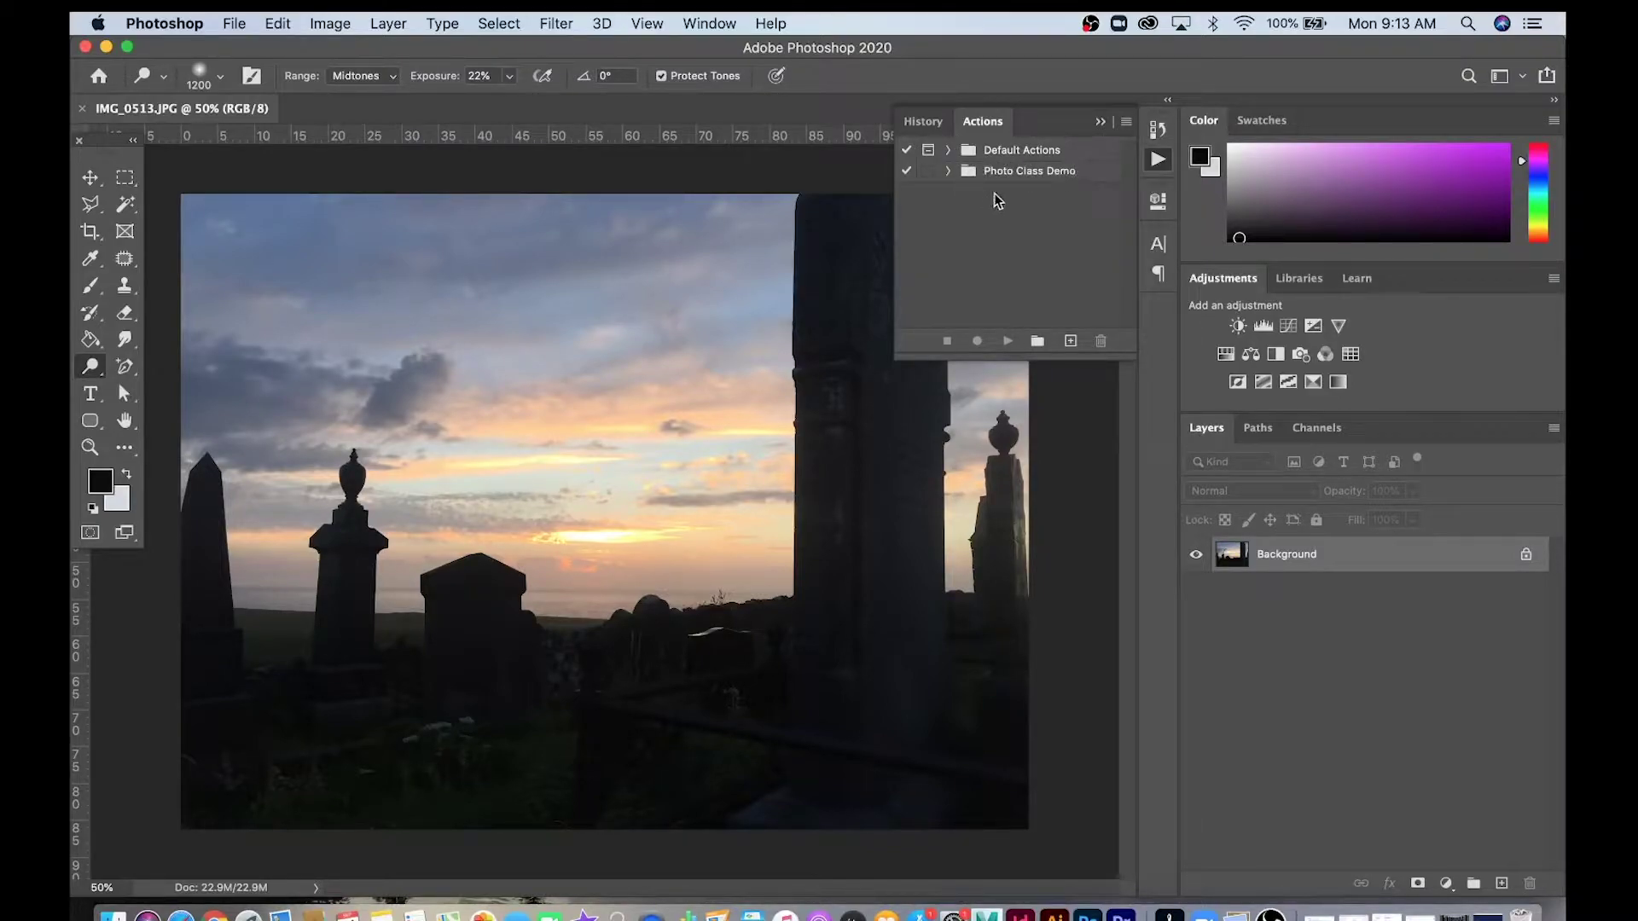
# Create a new action set named 'Photo Class Demo 2'.
pyautogui.click(1036, 341)
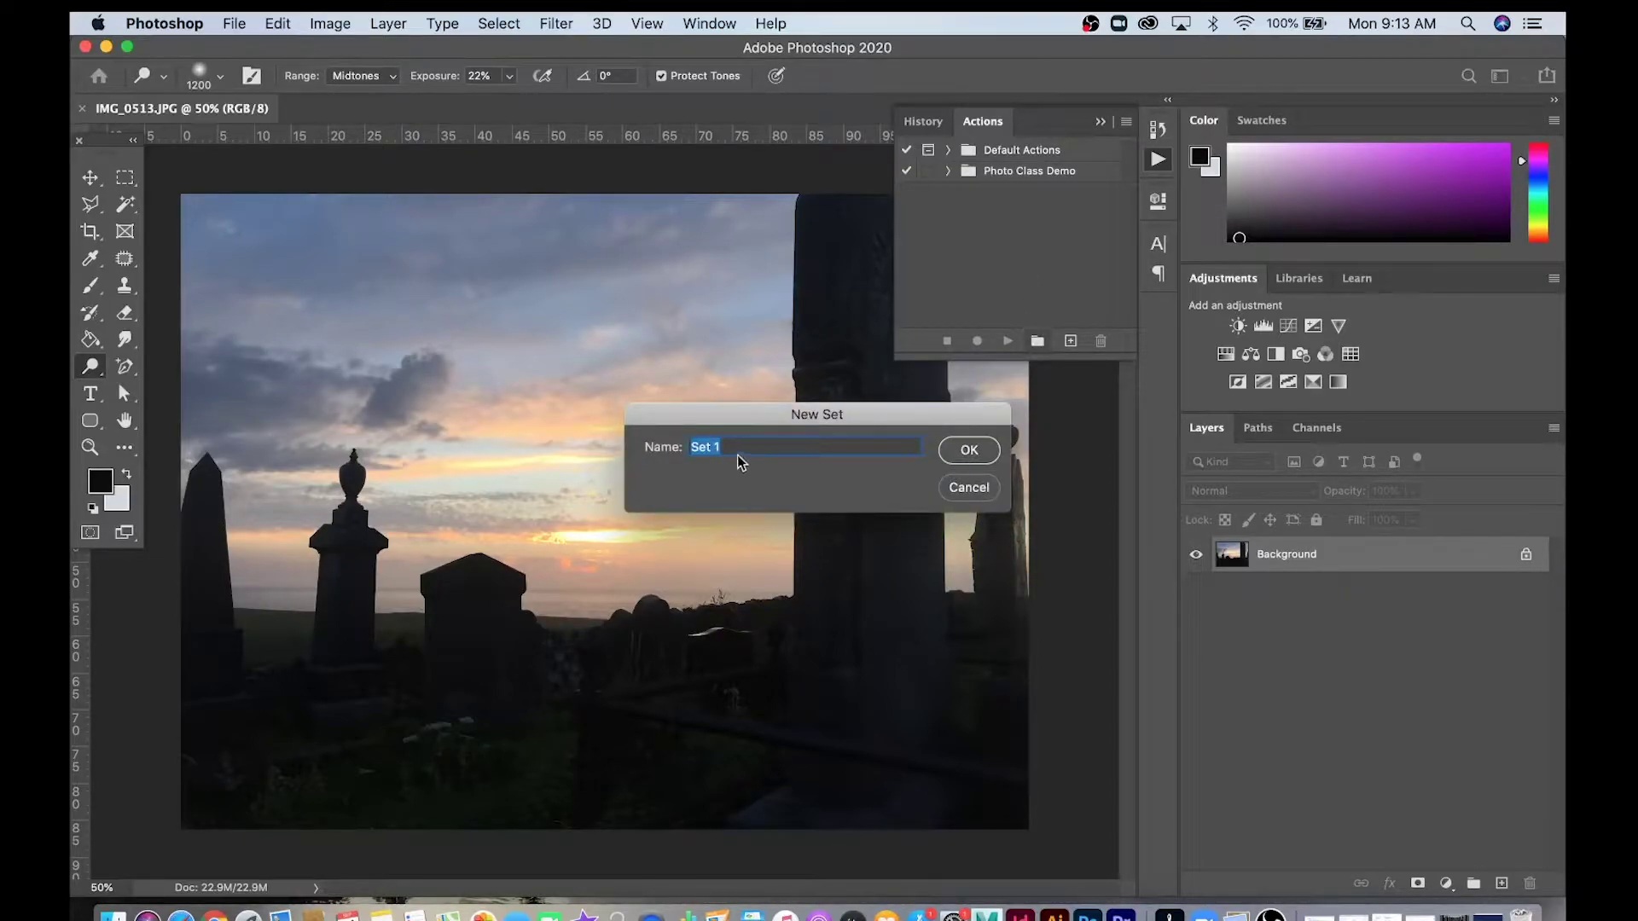
pyautogui.write('Photo Class Demo 2')
pyautogui.press('Return')
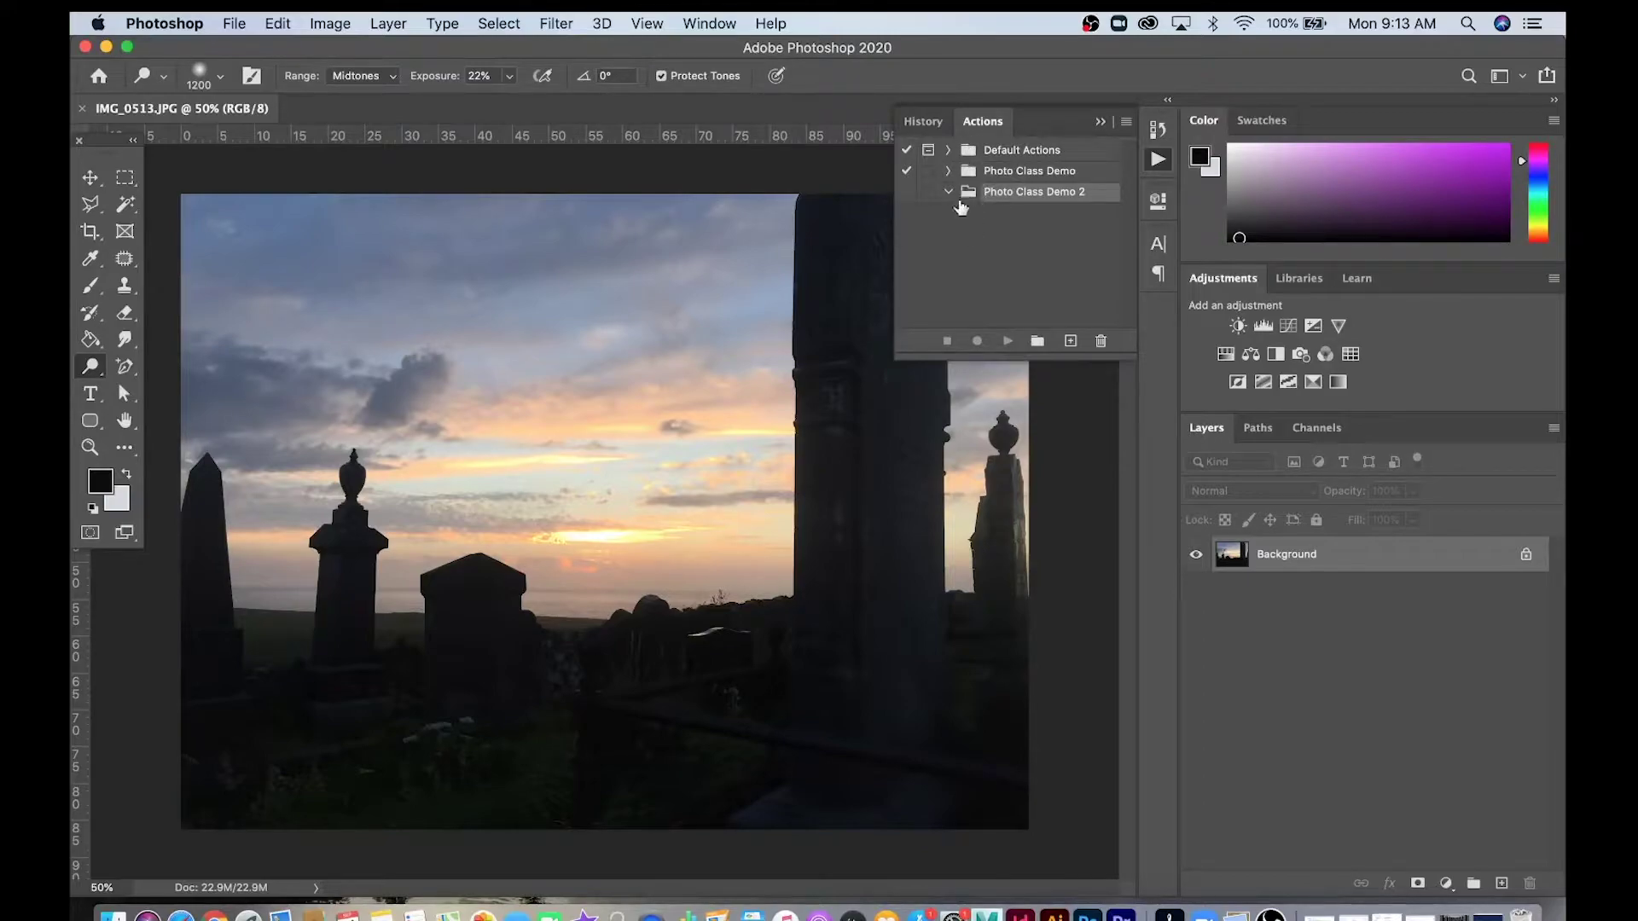
# Create a 'Graveyard Mood' action in Photo Class Demo 2 and start recording it.
pyautogui.click(1070, 342)
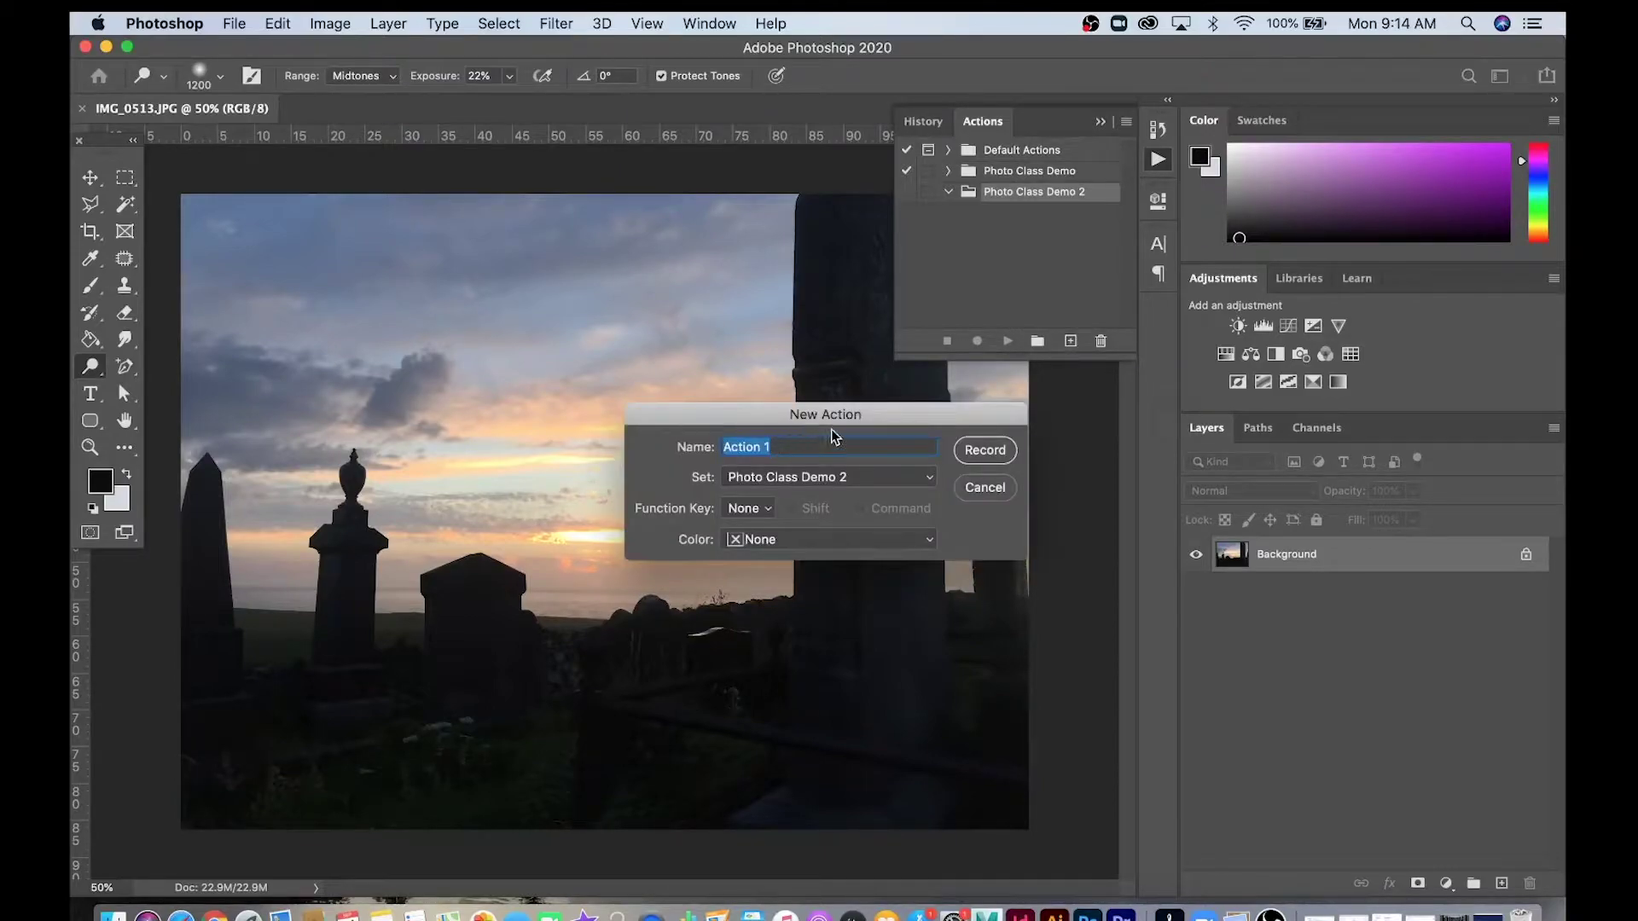
pyautogui.write('Graveyard Mood')
pyautogui.click(983, 450)
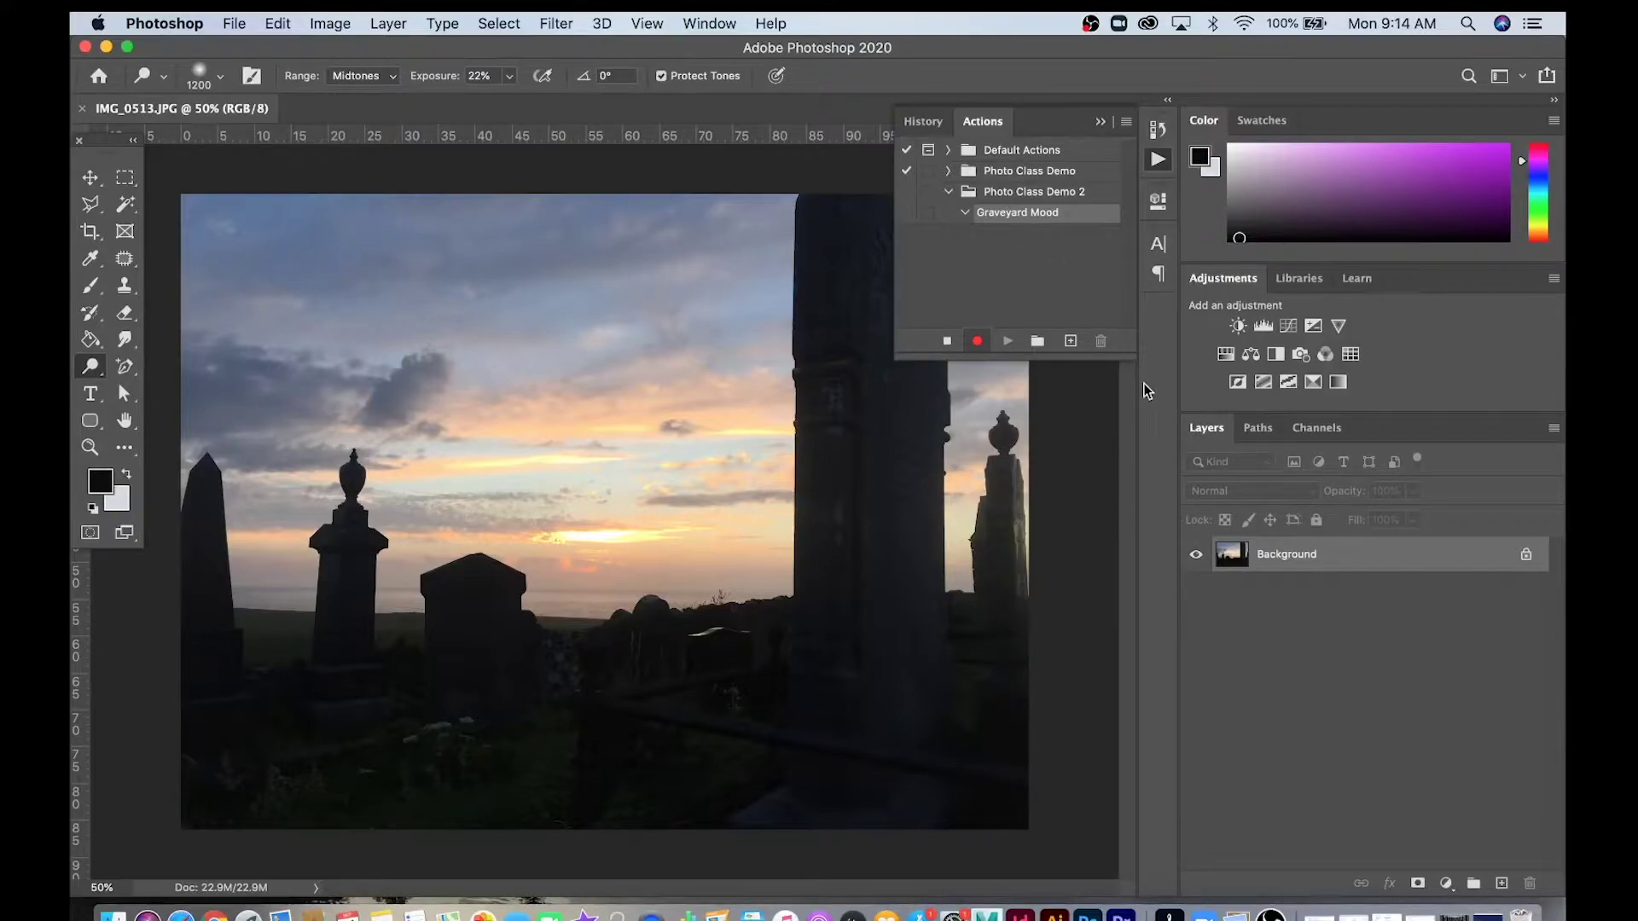
# Copy the photo onto Layer 1 and add a brightening Levels adjustment layer.
pyautogui.press('super+j')
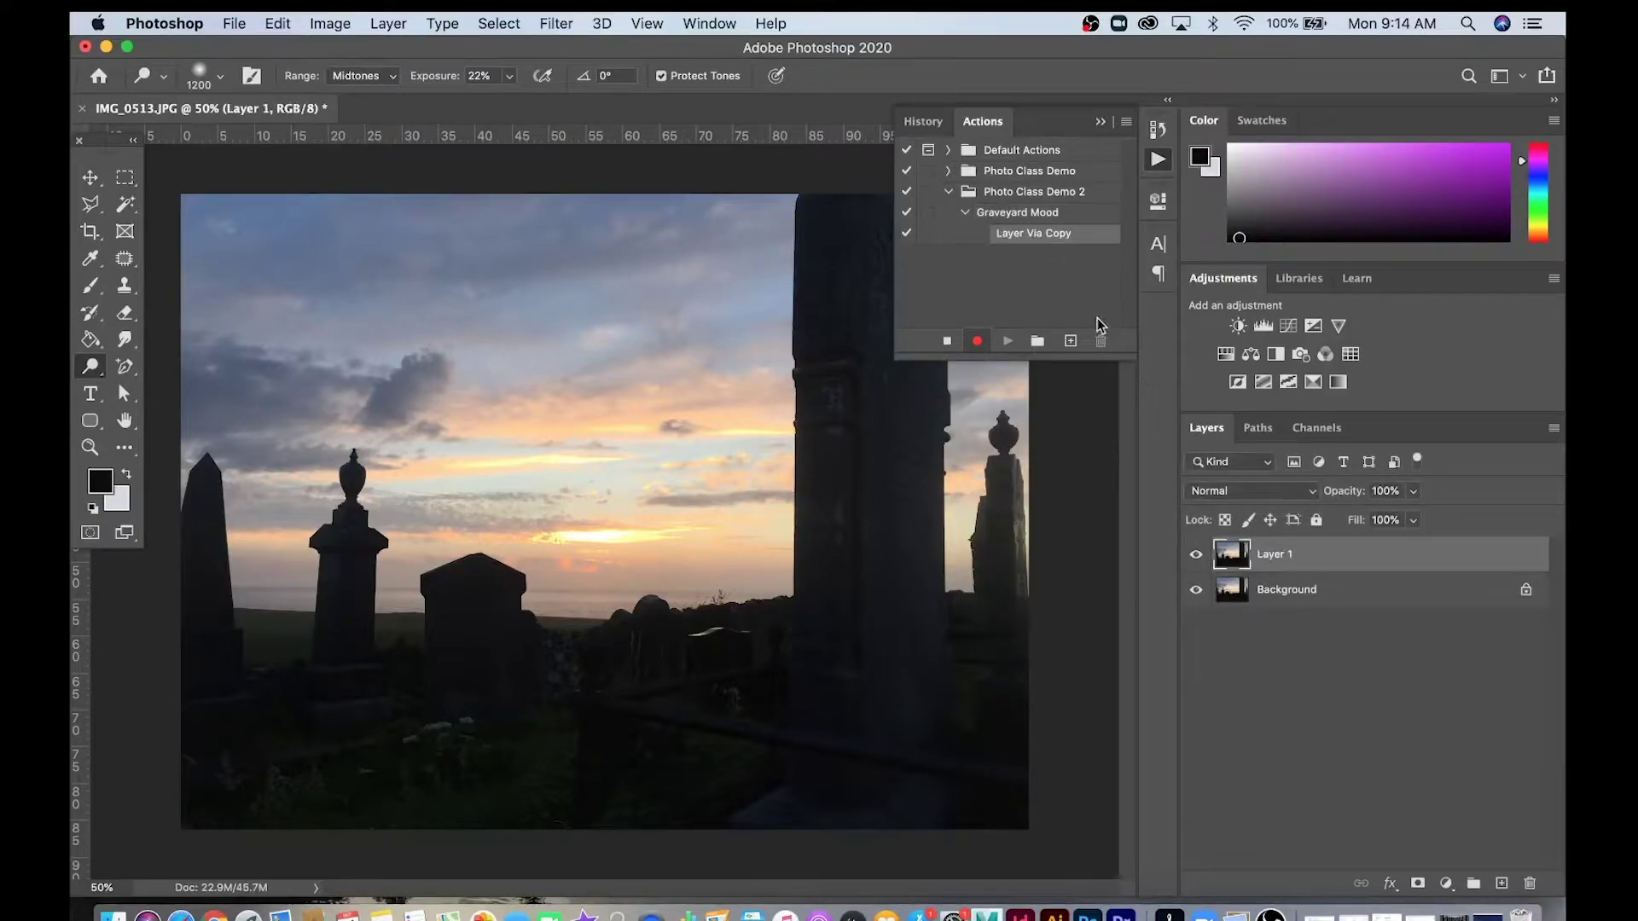
pyautogui.click(1447, 885)
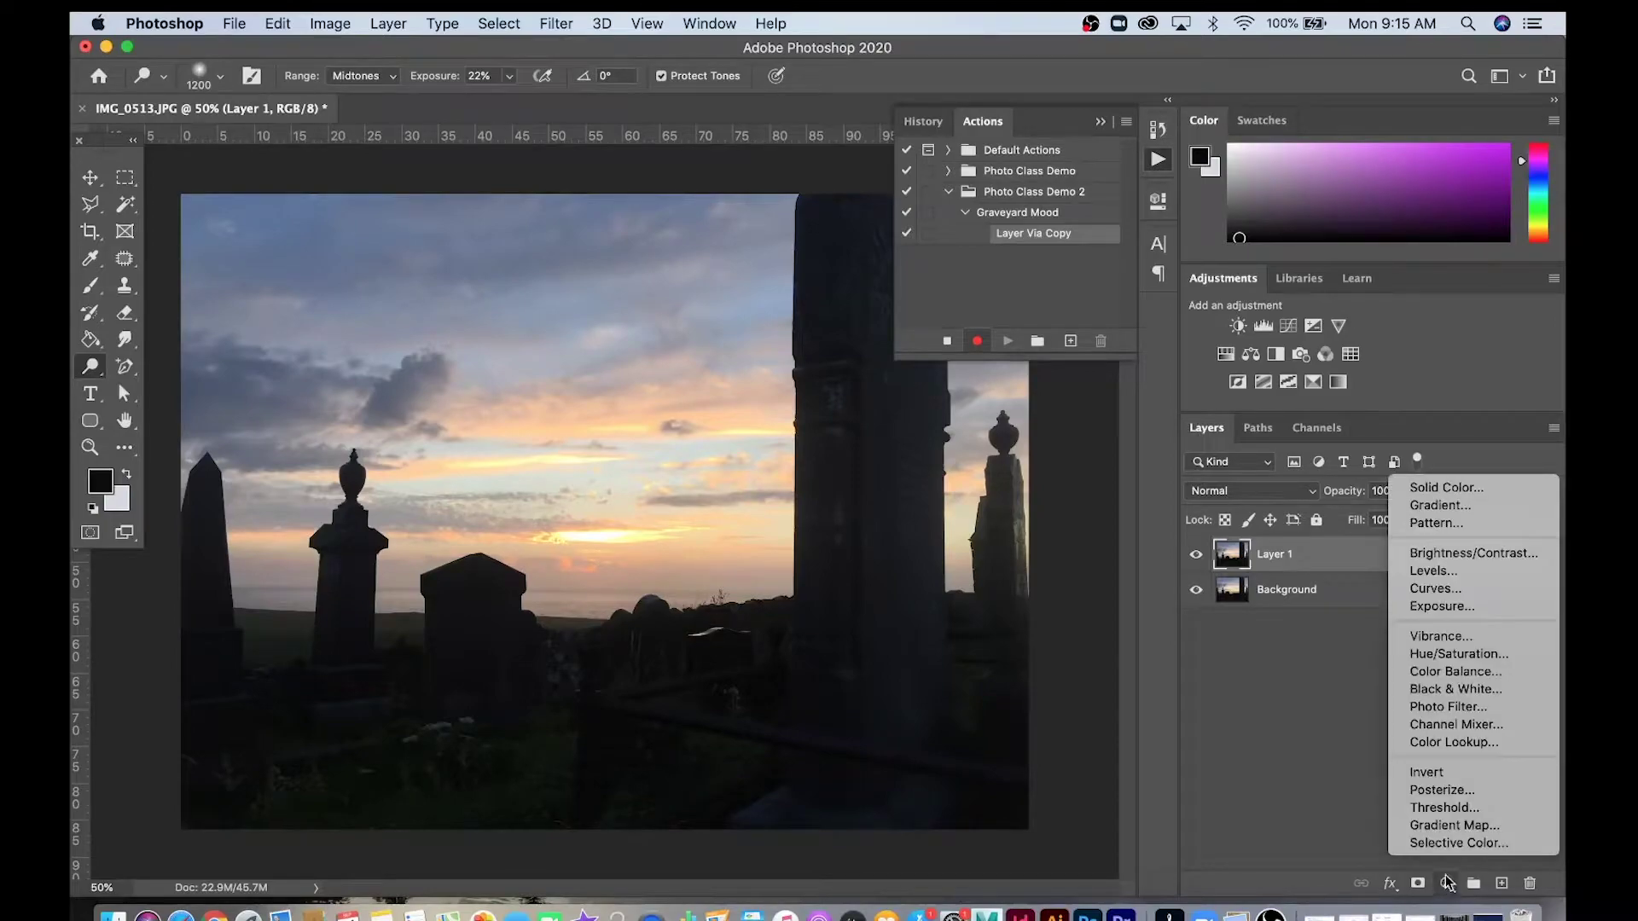
pyautogui.click(1411, 573)
pyautogui.moveTo(1099, 461); pyautogui.dragTo(1025, 466)
pyautogui.click(1007, 256)
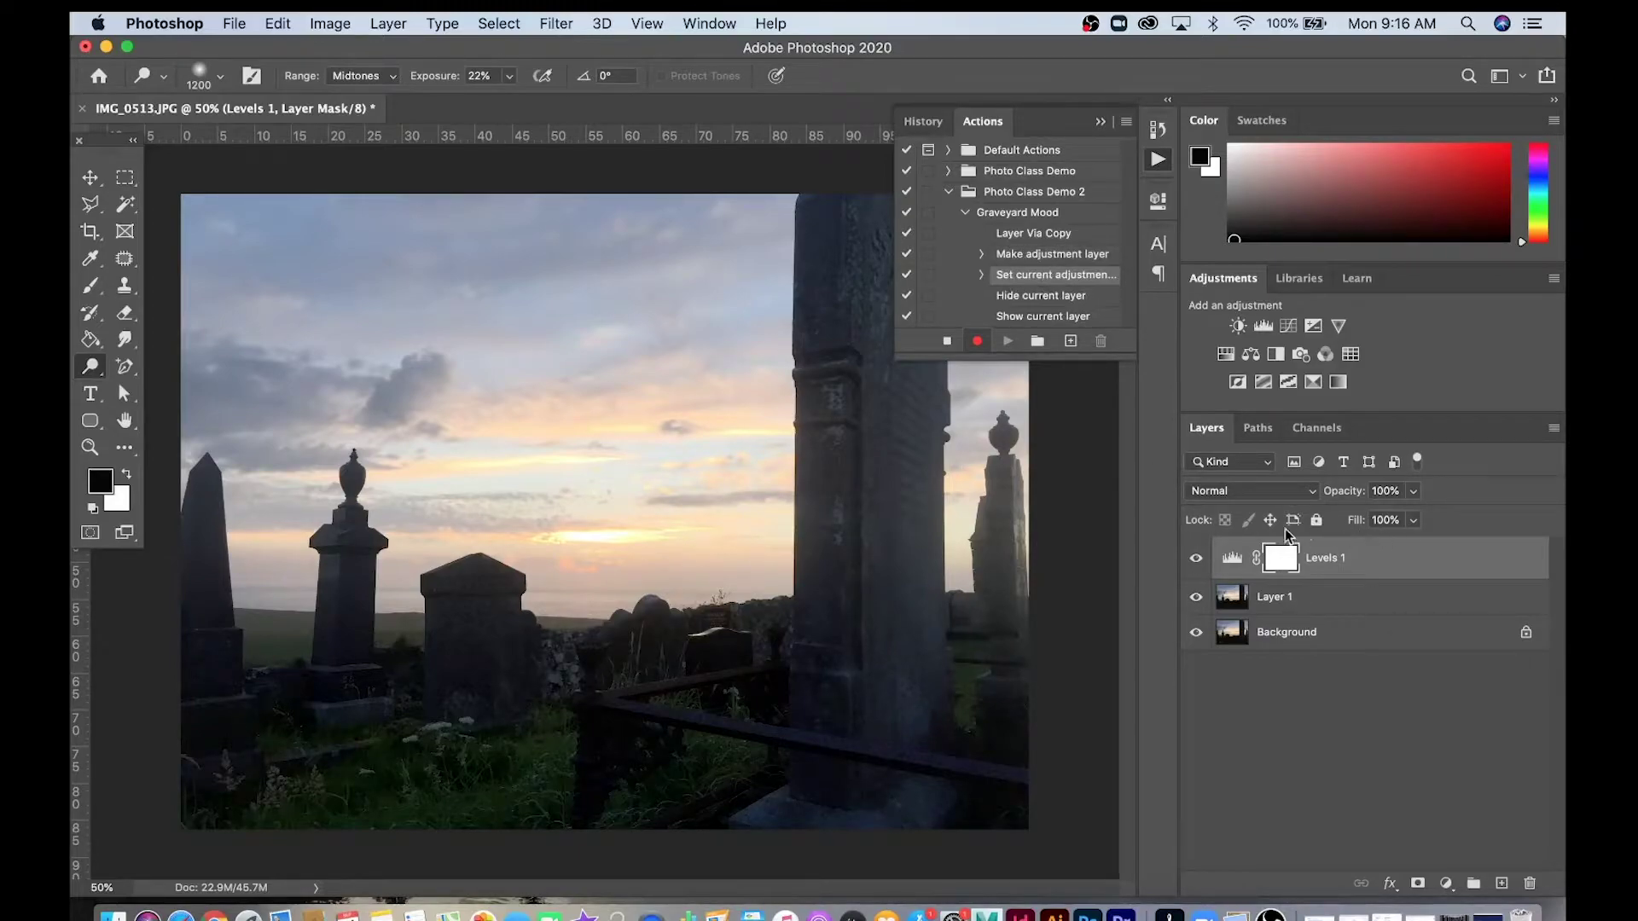
# Lower the Levels 1 layer opacity to 60% and check the recorded step.
pyautogui.click(1412, 492)
pyautogui.moveTo(1413, 516); pyautogui.dragTo(1375, 519)
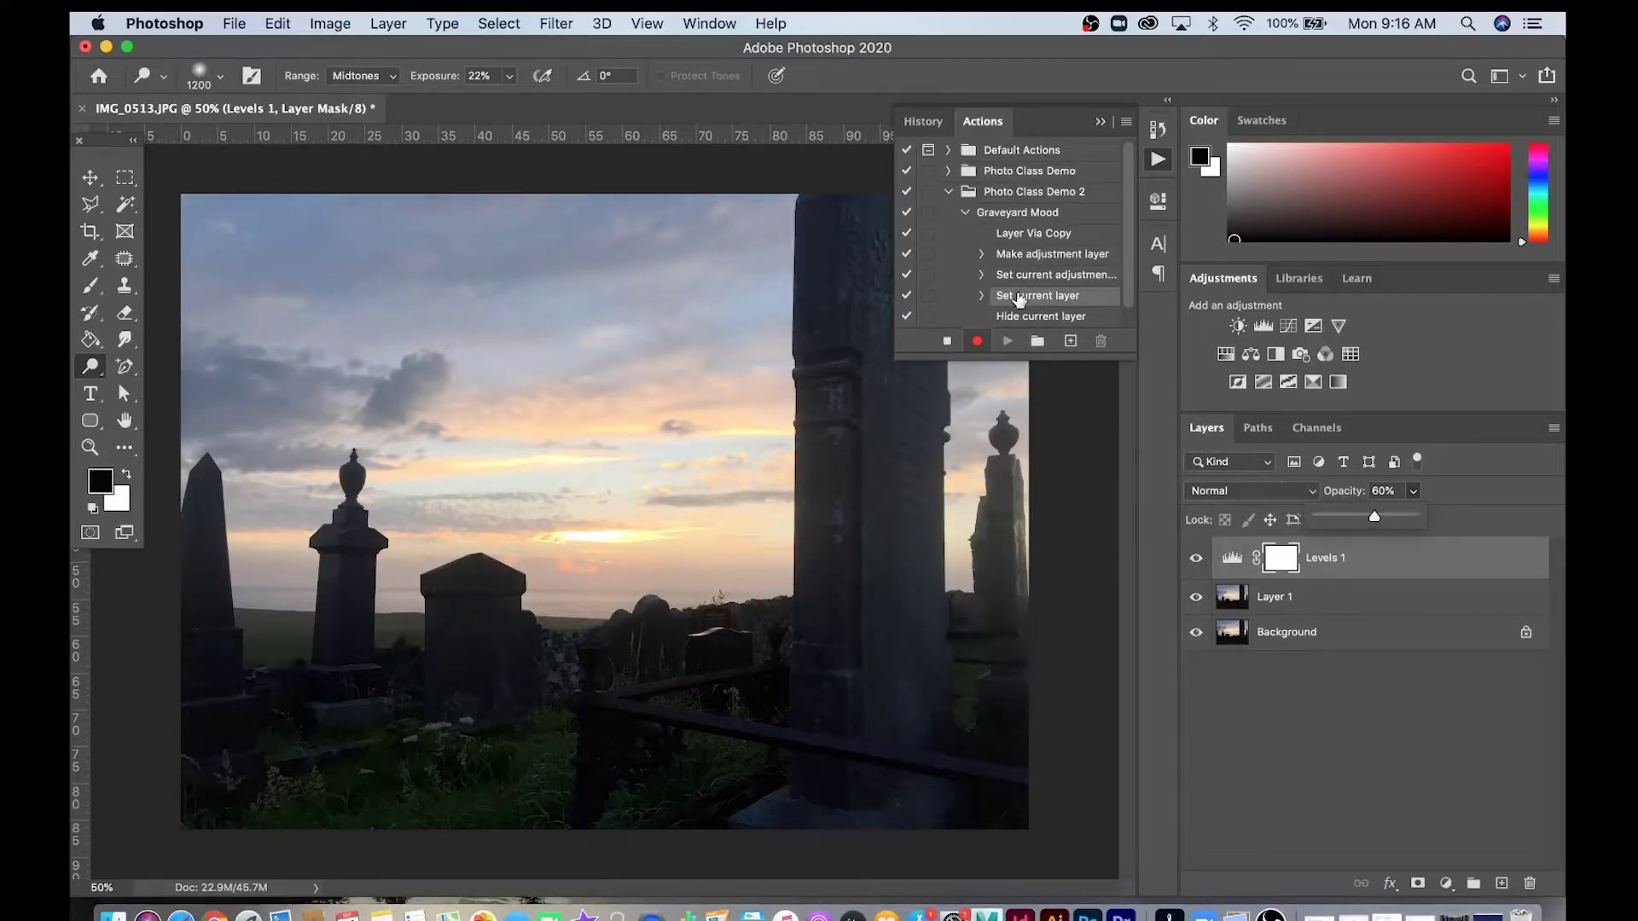
pyautogui.click(984, 295)
pyautogui.click(982, 295)
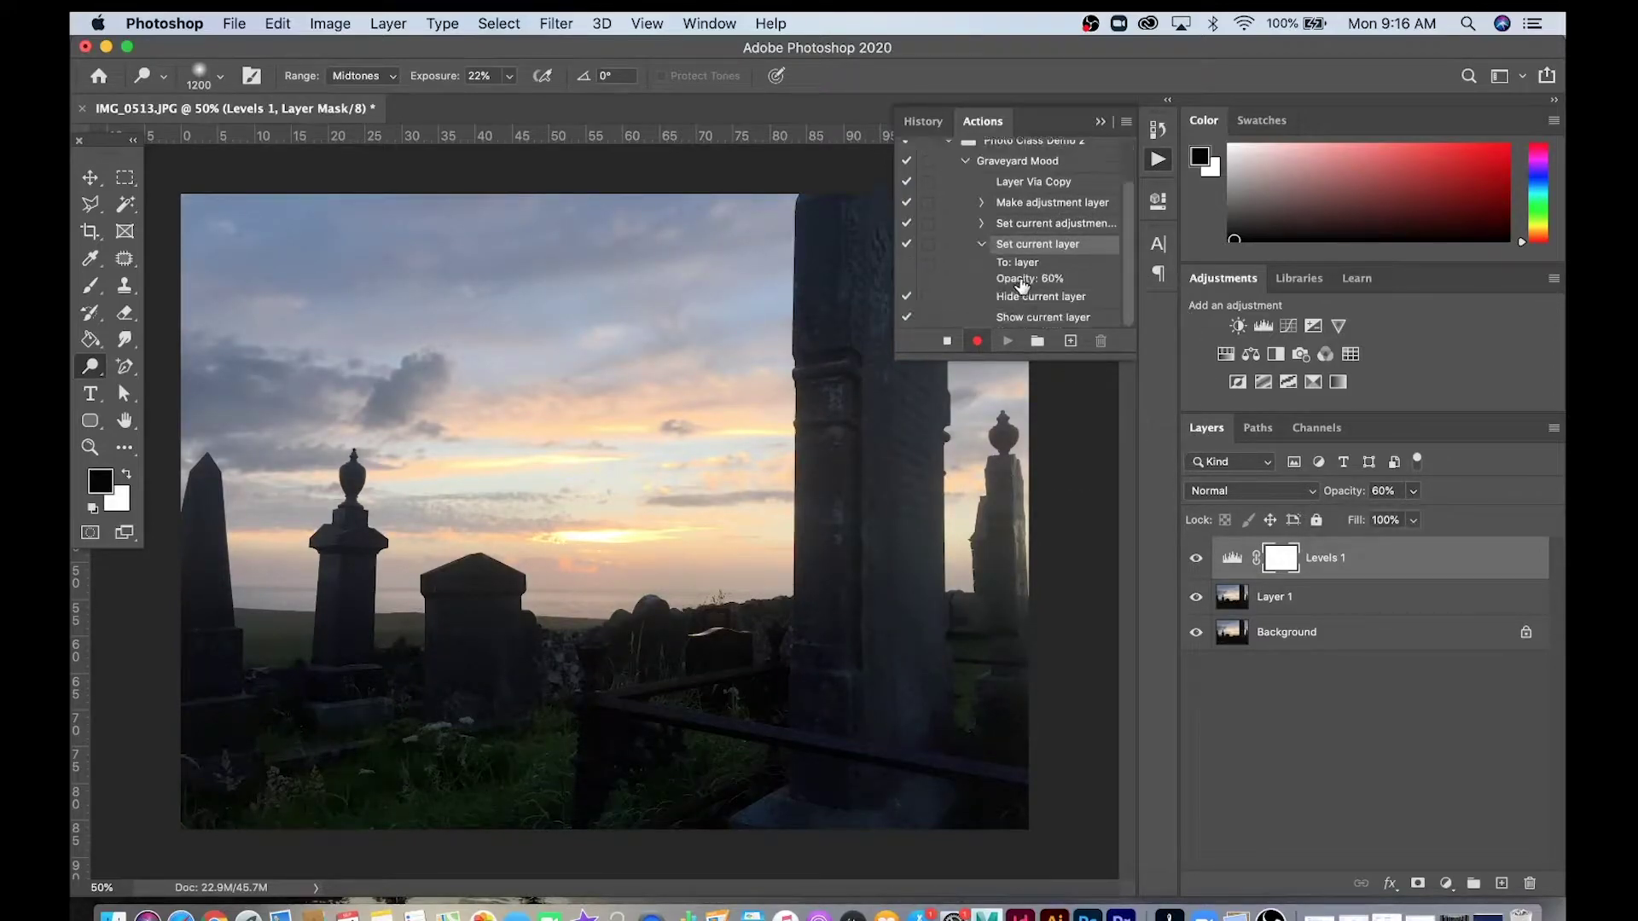
pyautogui.click(983, 245)
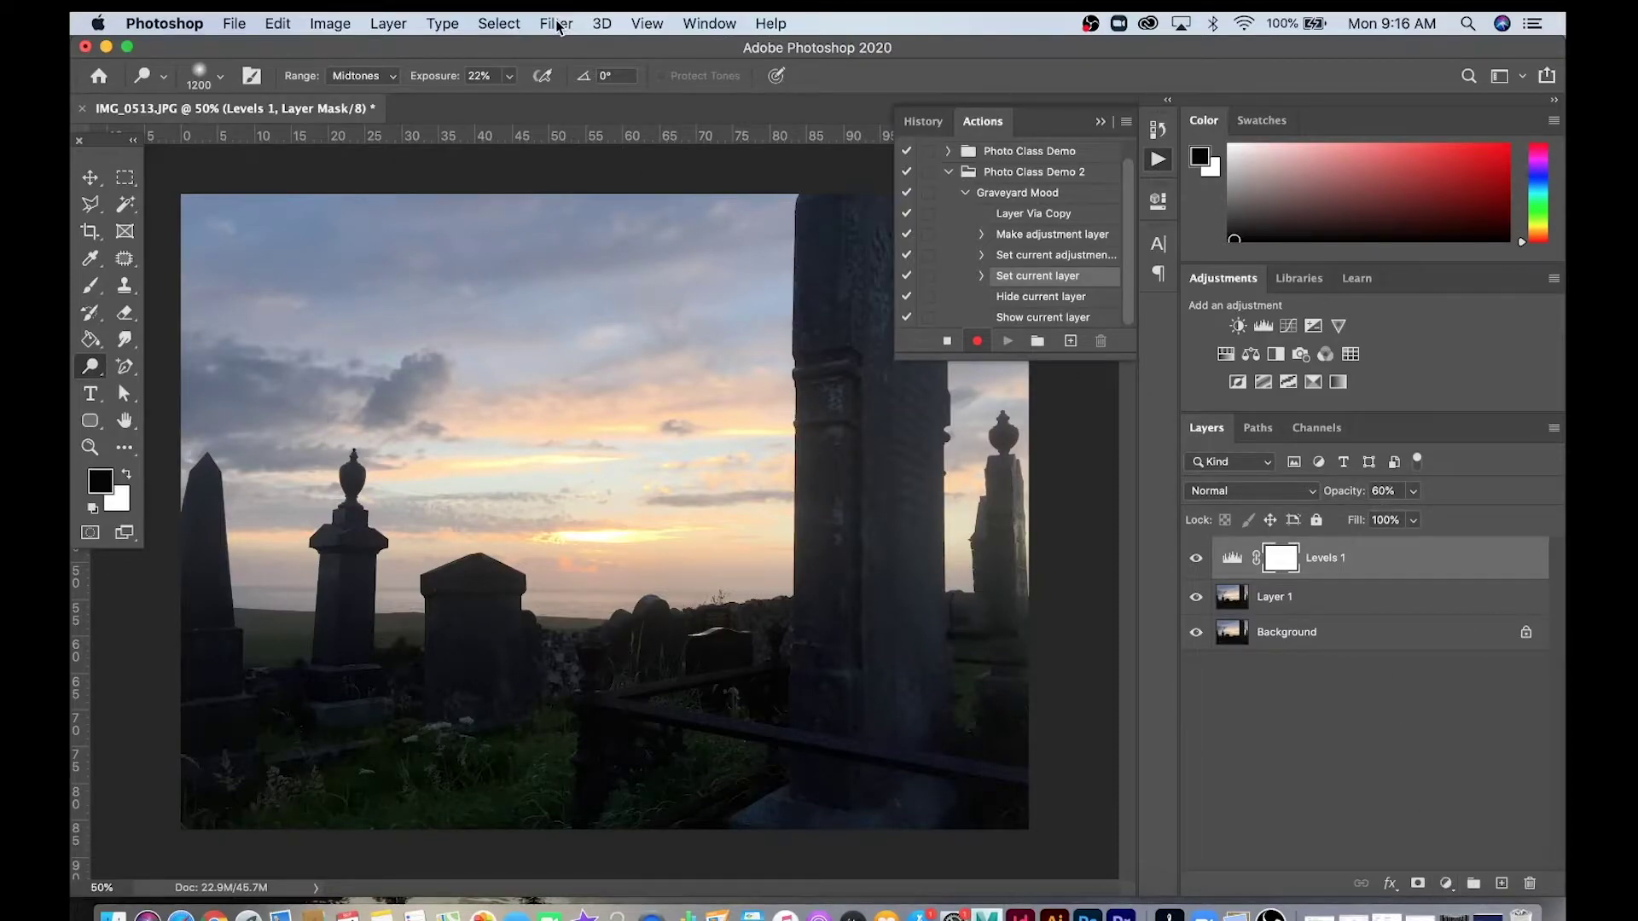
# Duplicate Layer 1 and apply Shadows/Highlights: radius 77 px, color -2, midtone +24.
pyautogui.click(1387, 600)
pyautogui.moveTo(1387, 600); pyautogui.dragTo(1501, 883)
pyautogui.click(329, 24)
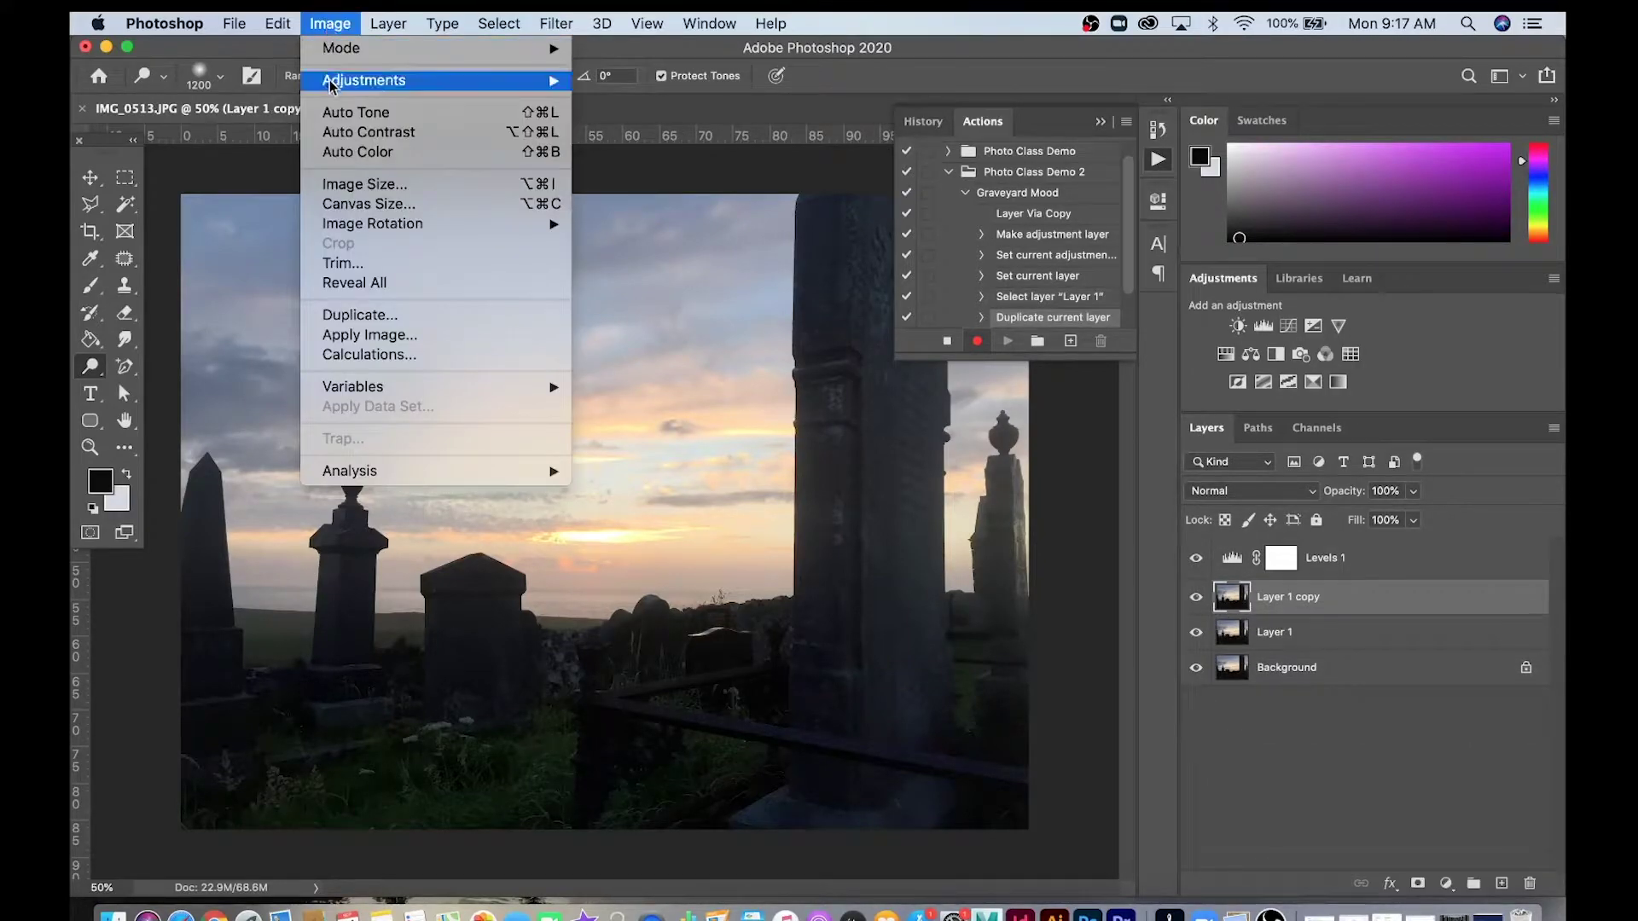
pyautogui.moveTo(546, 80)
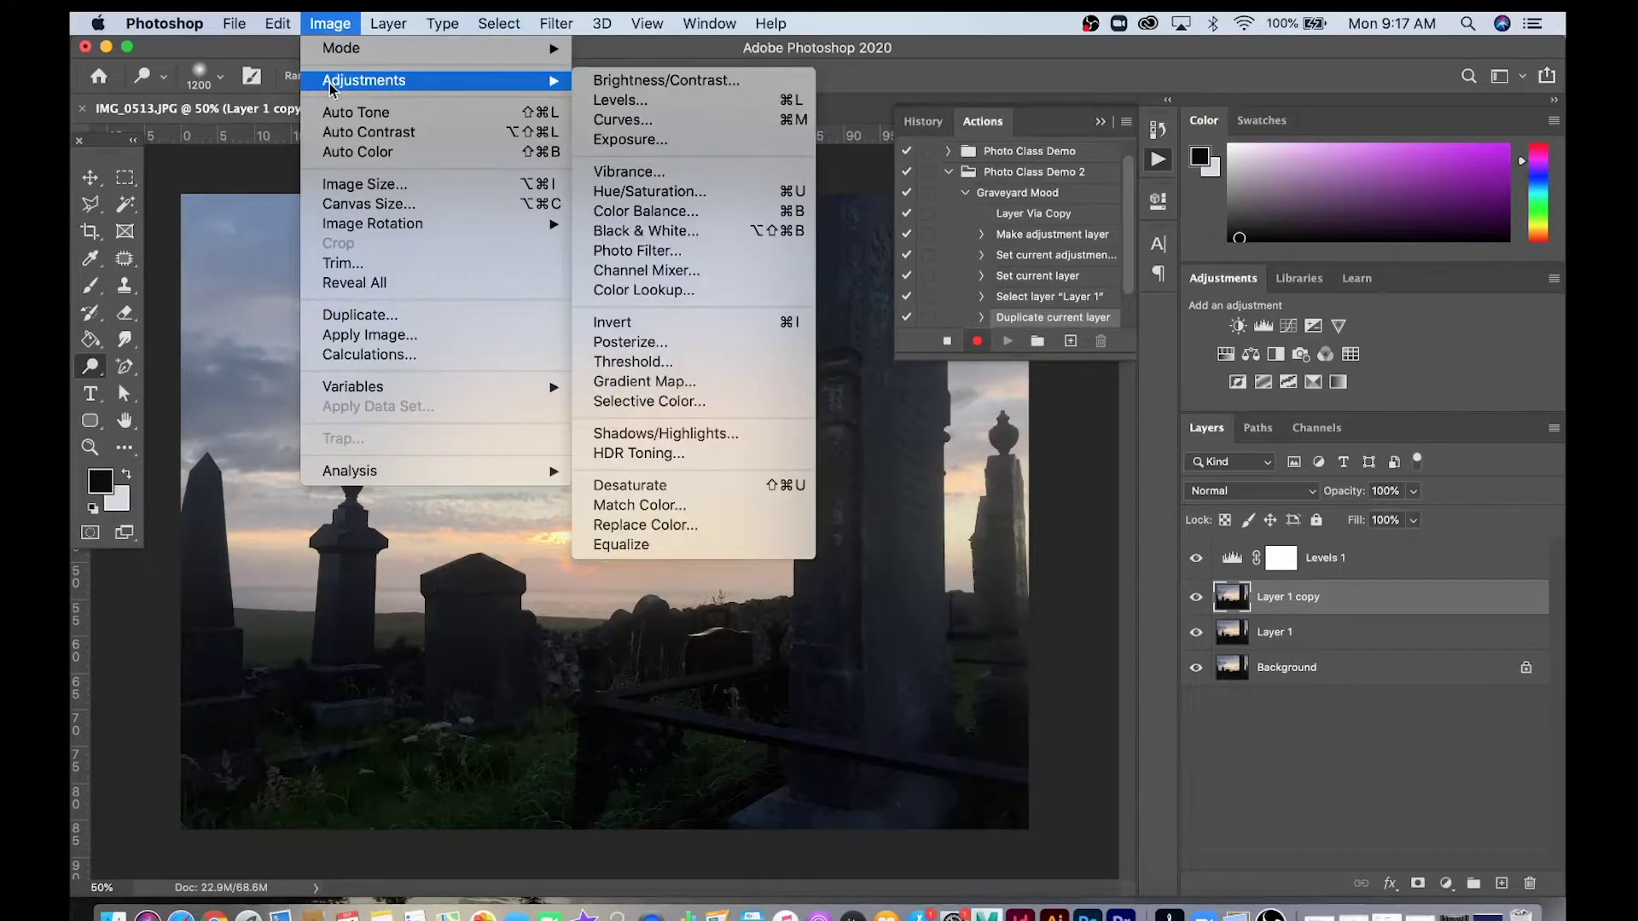
pyautogui.click(657, 432)
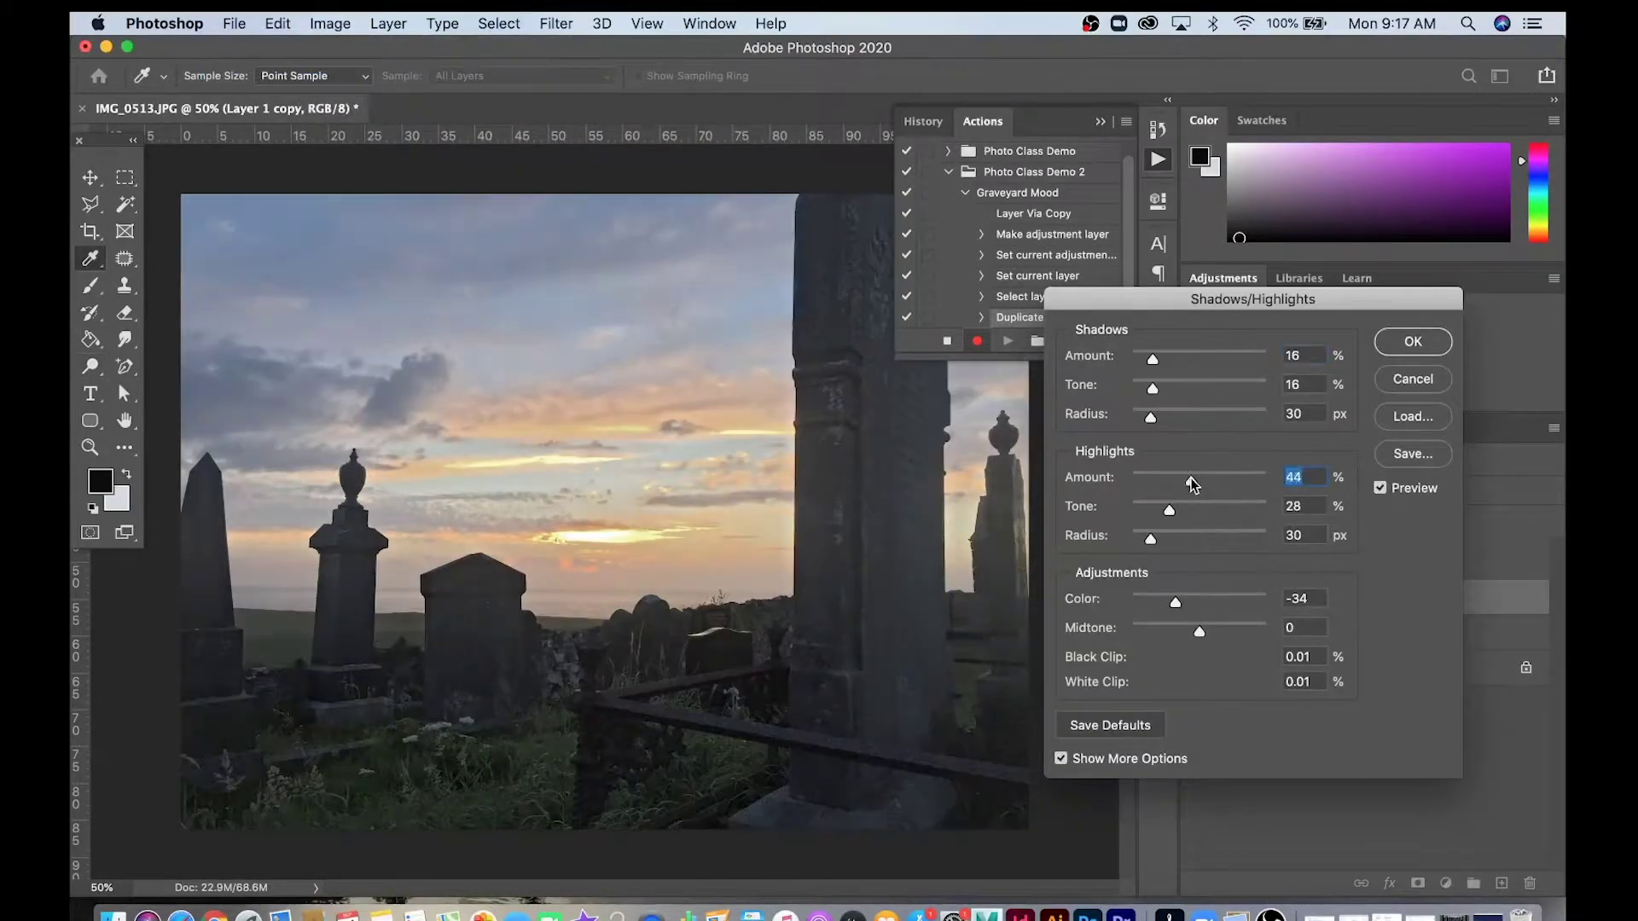
pyautogui.moveTo(1151, 539); pyautogui.dragTo(1184, 534)
pyautogui.moveTo(1175, 602); pyautogui.dragTo(1214, 631)
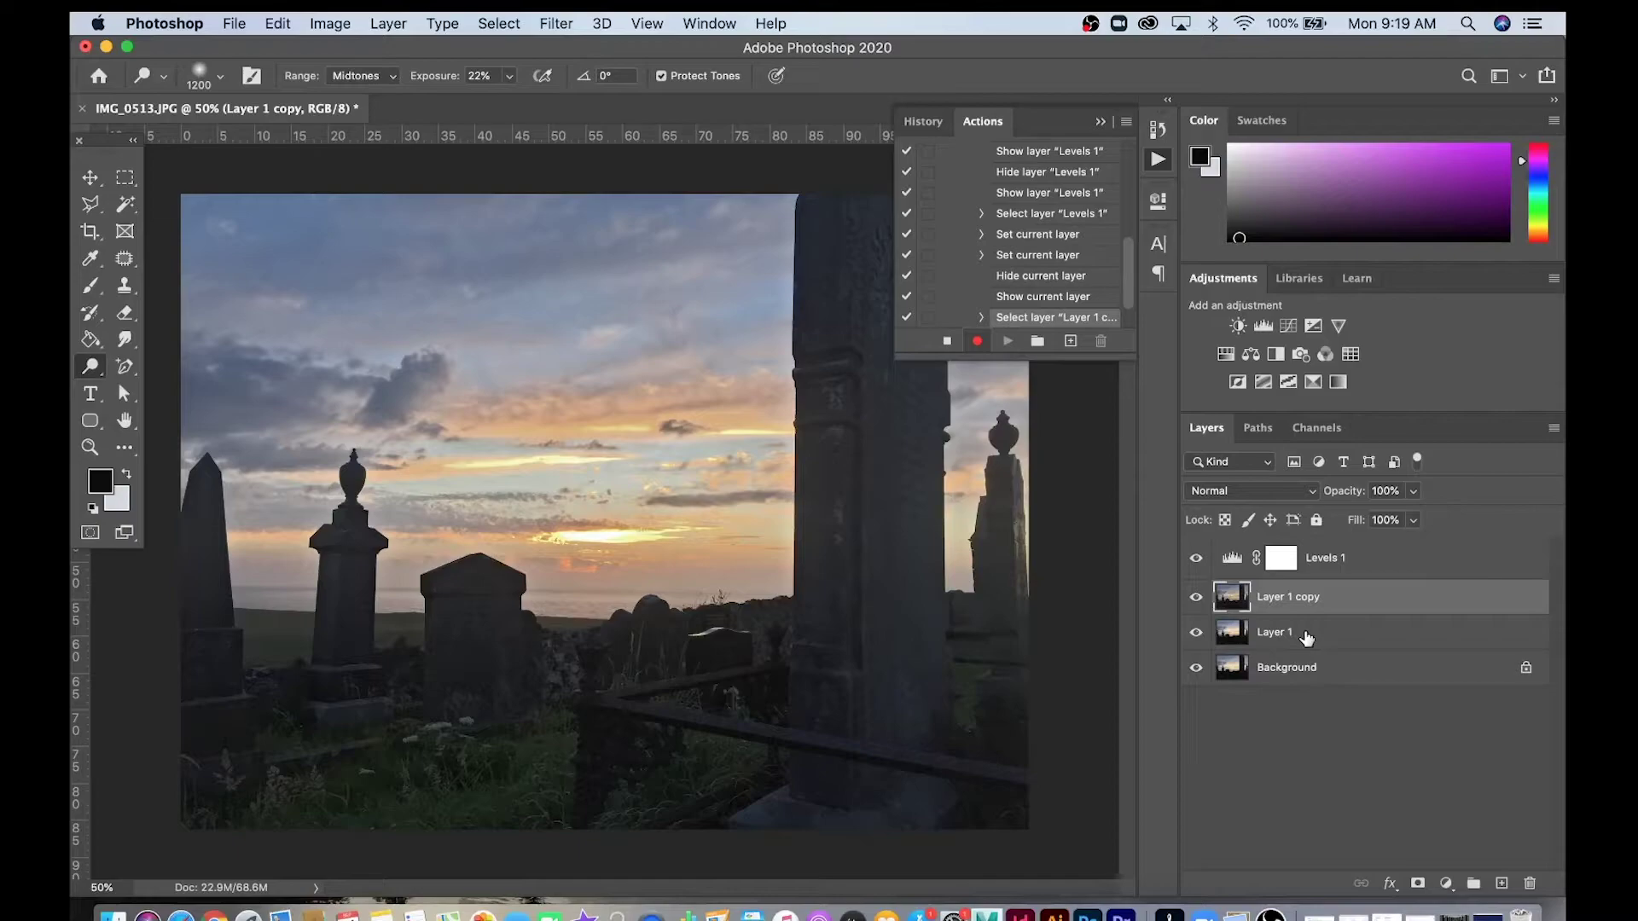
# Add Selective Color, Vibrance (+29 vibrance, +13 saturation) and Photo Filter adjustment layers.
pyautogui.click(1446, 882)
pyautogui.click(1450, 849)
pyautogui.moveTo(981, 362); pyautogui.dragTo(993, 410)
pyautogui.click(1446, 883)
pyautogui.click(1454, 633)
pyautogui.moveTo(981, 280); pyautogui.dragTo(1017, 281)
pyautogui.moveTo(981, 314); pyautogui.dragTo(1034, 281)
pyautogui.click(1301, 354)
# Set Levels 1 to 41% and flatten all layers into one Background.
pyautogui.click(1100, 194)
pyautogui.click(1322, 558)
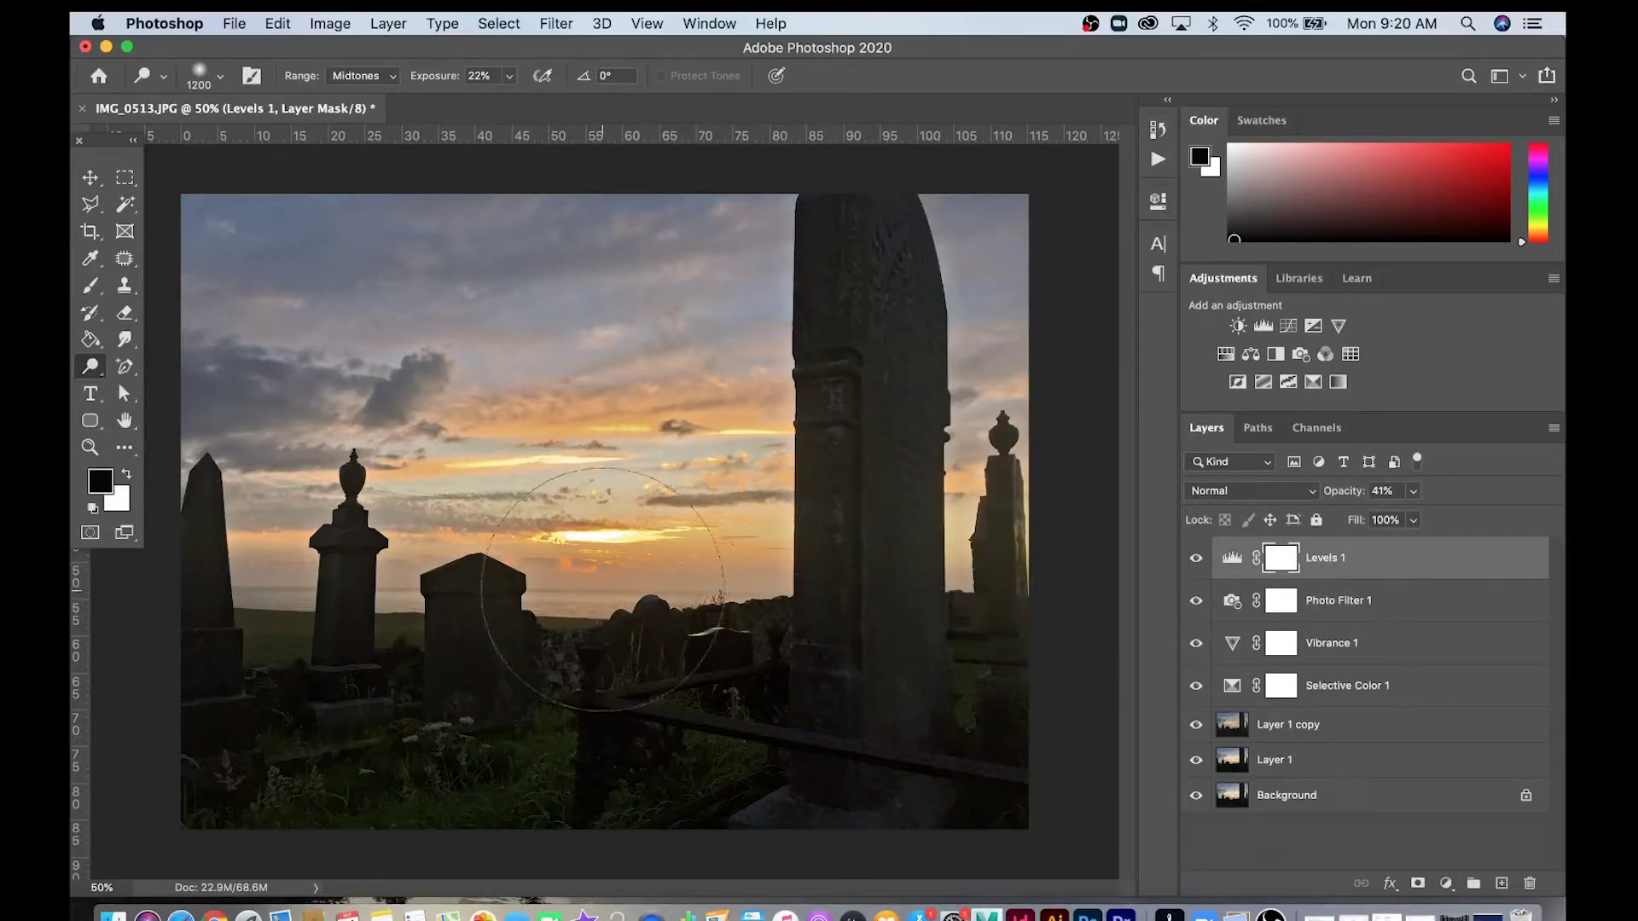
pyautogui.keyDown('shift'); pyautogui.click(1363, 798); pyautogui.keyUp('shift')
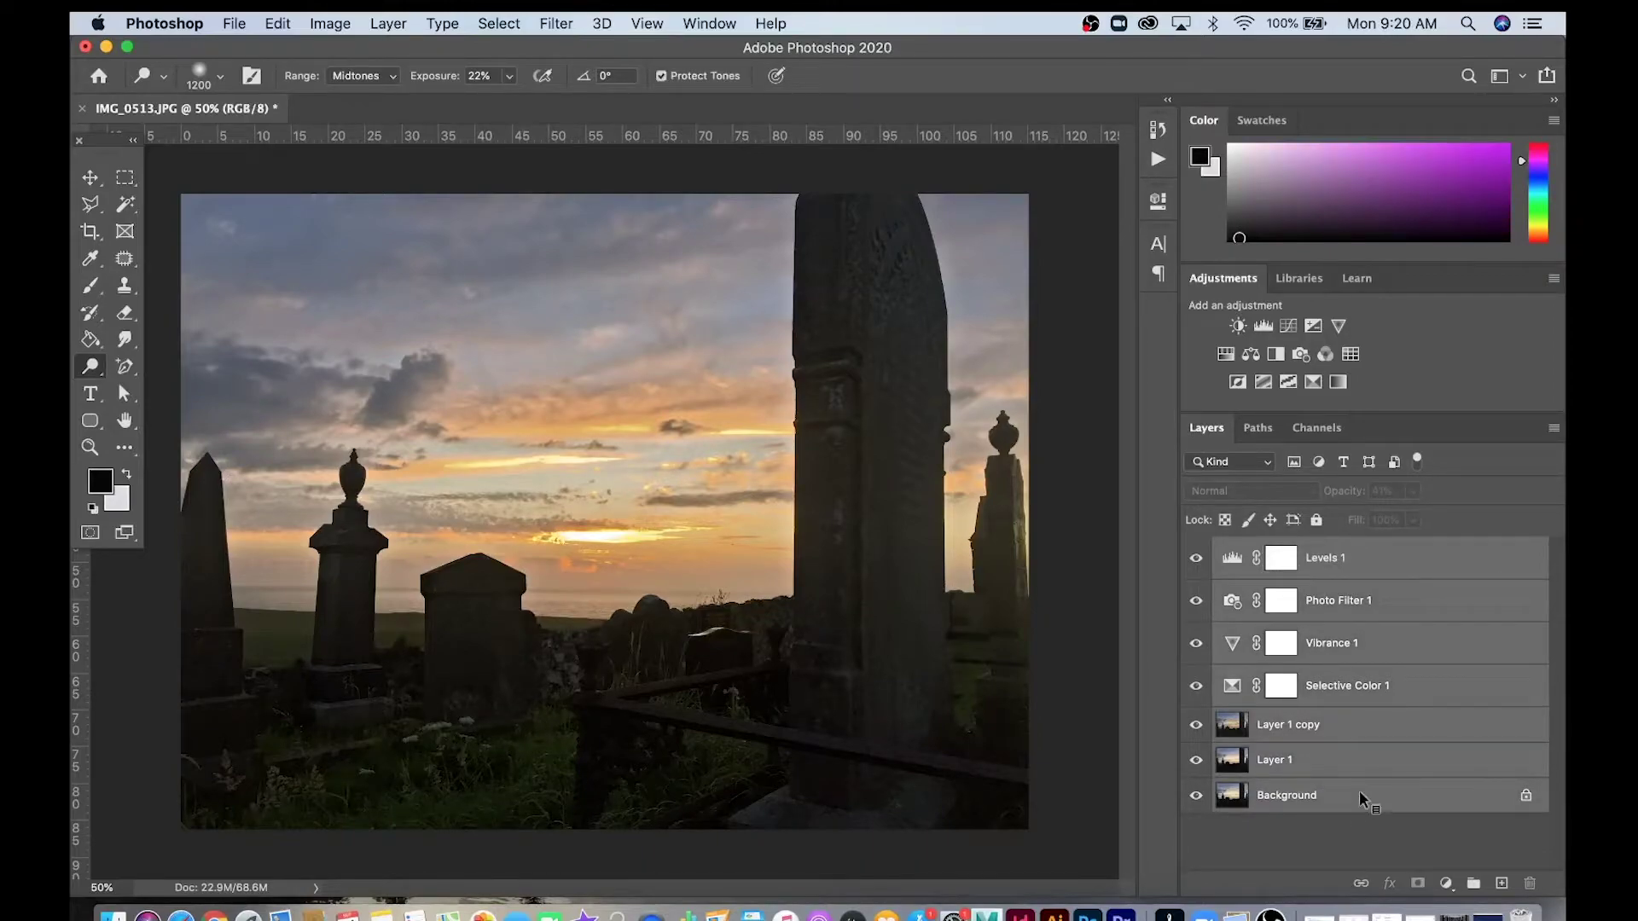
pyautogui.rightClick(1362, 799)
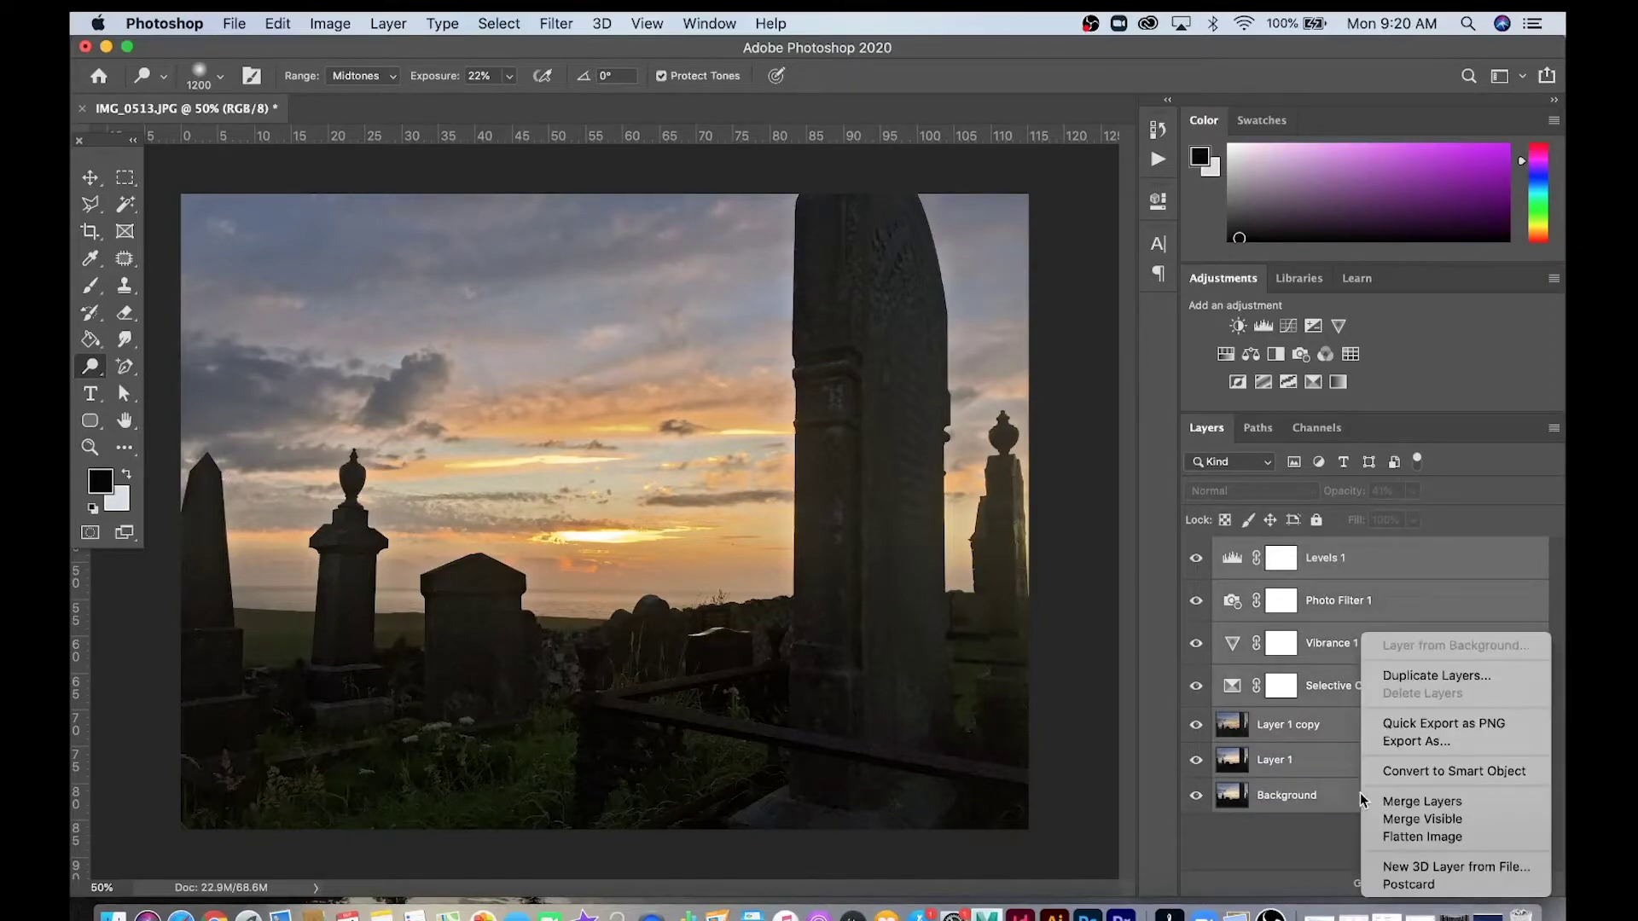
pyautogui.click(1385, 839)
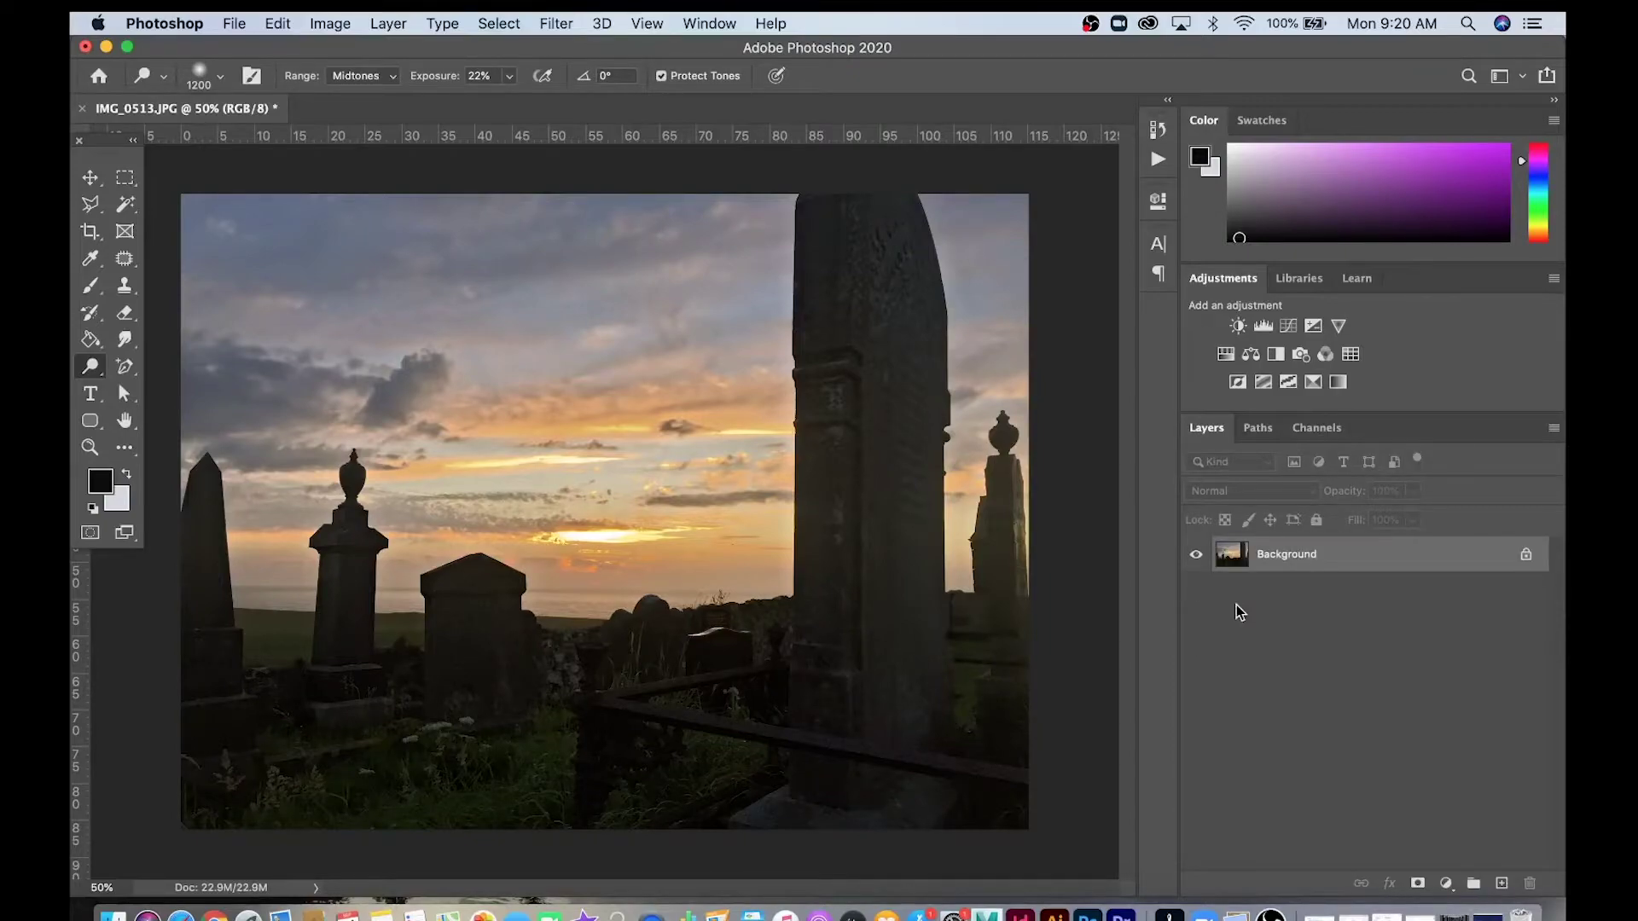
# Save and close the edited photo, then bring back the Actions panel.
pyautogui.click(235, 25)
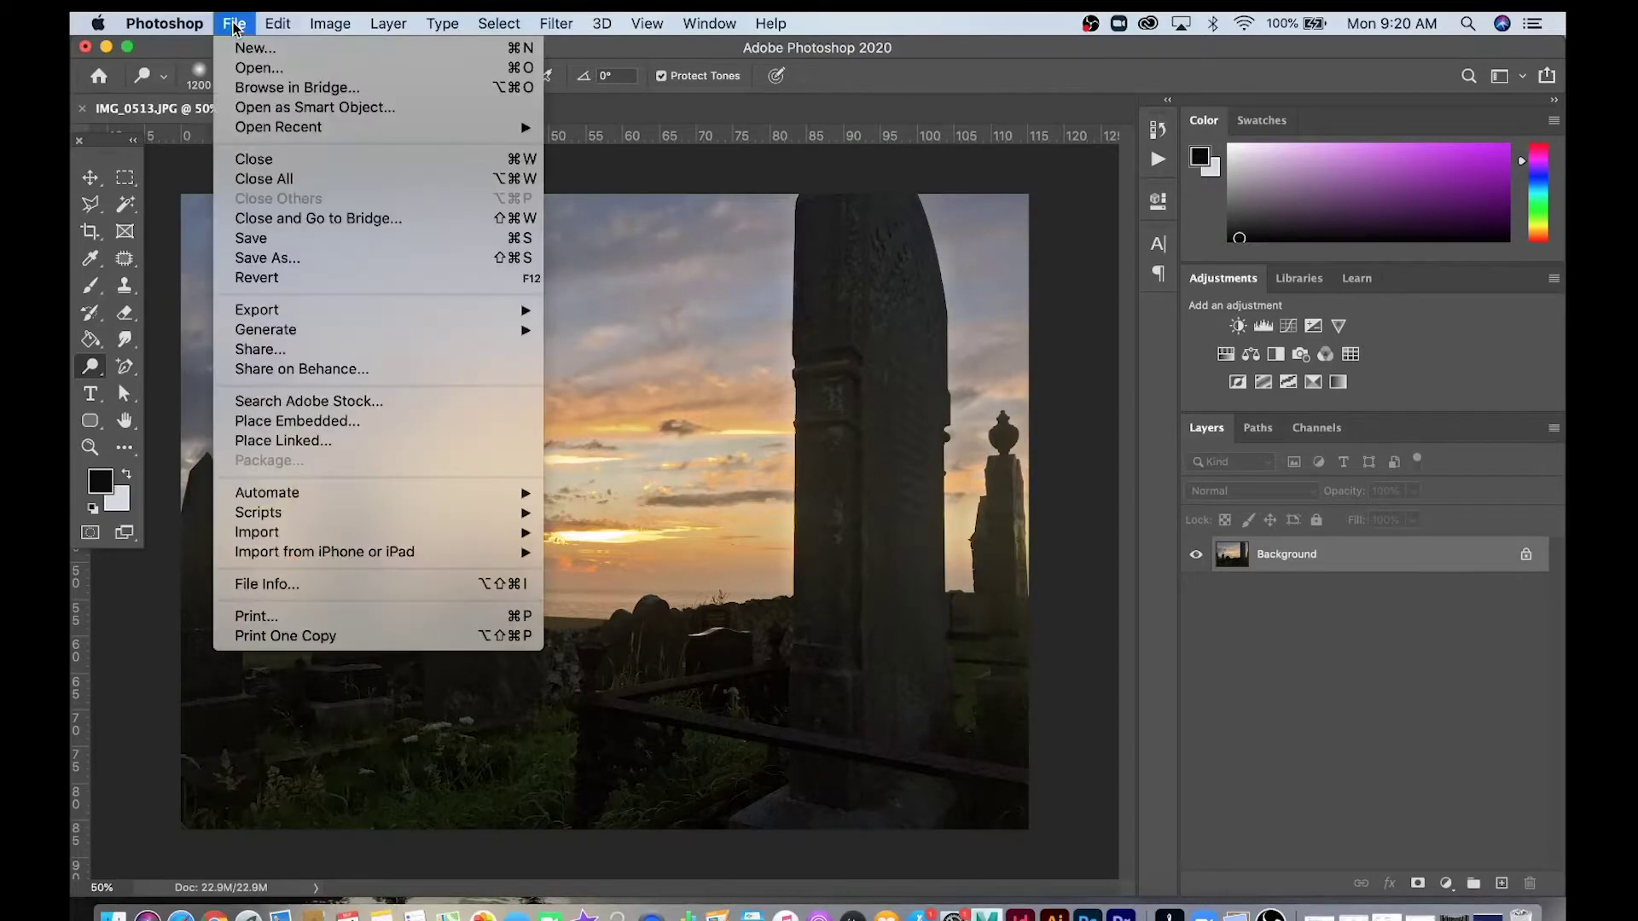
pyautogui.click(261, 239)
pyautogui.click(82, 110)
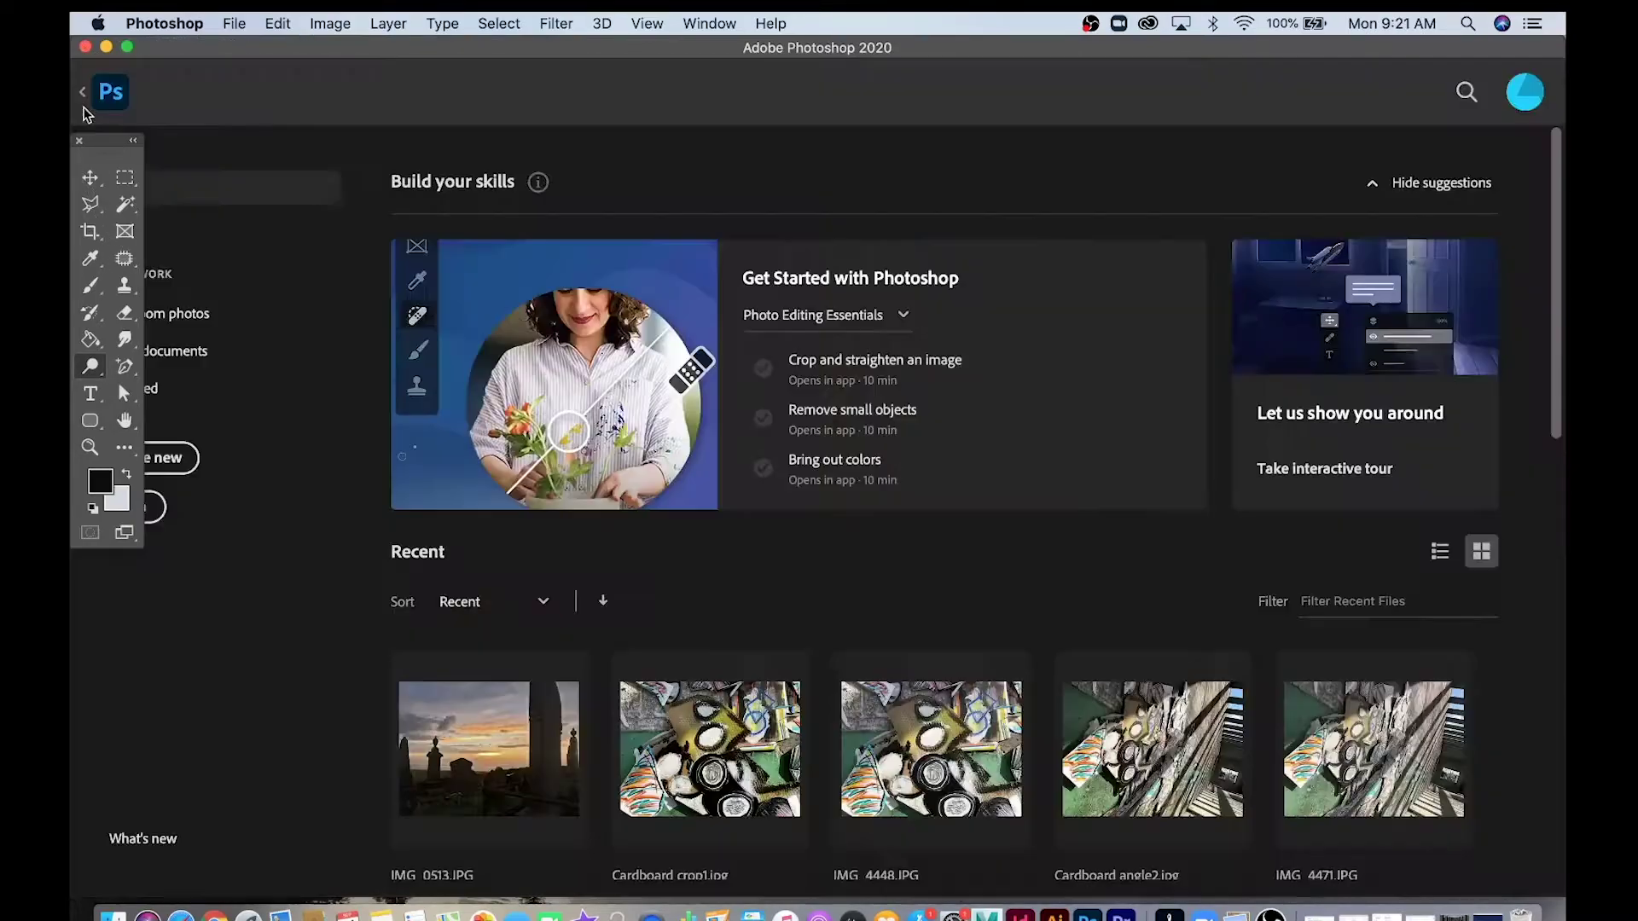
pyautogui.click(709, 23)
pyautogui.click(759, 168)
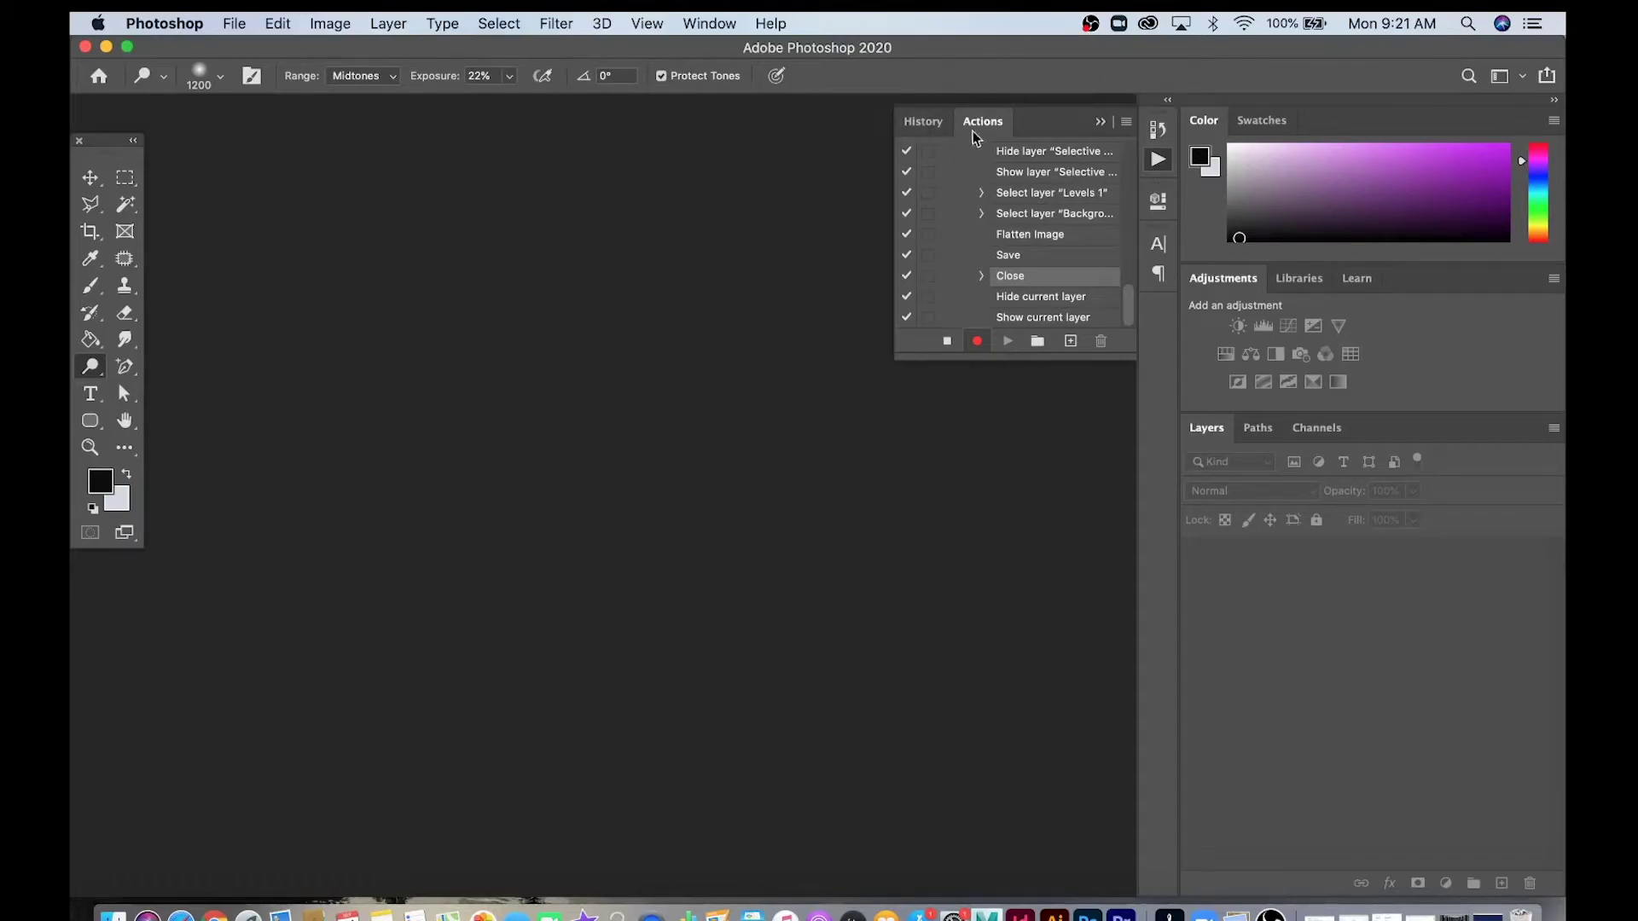
# Stop recording so the Graveyard Mood action ends after the Close step.
pyautogui.click(707, 26)
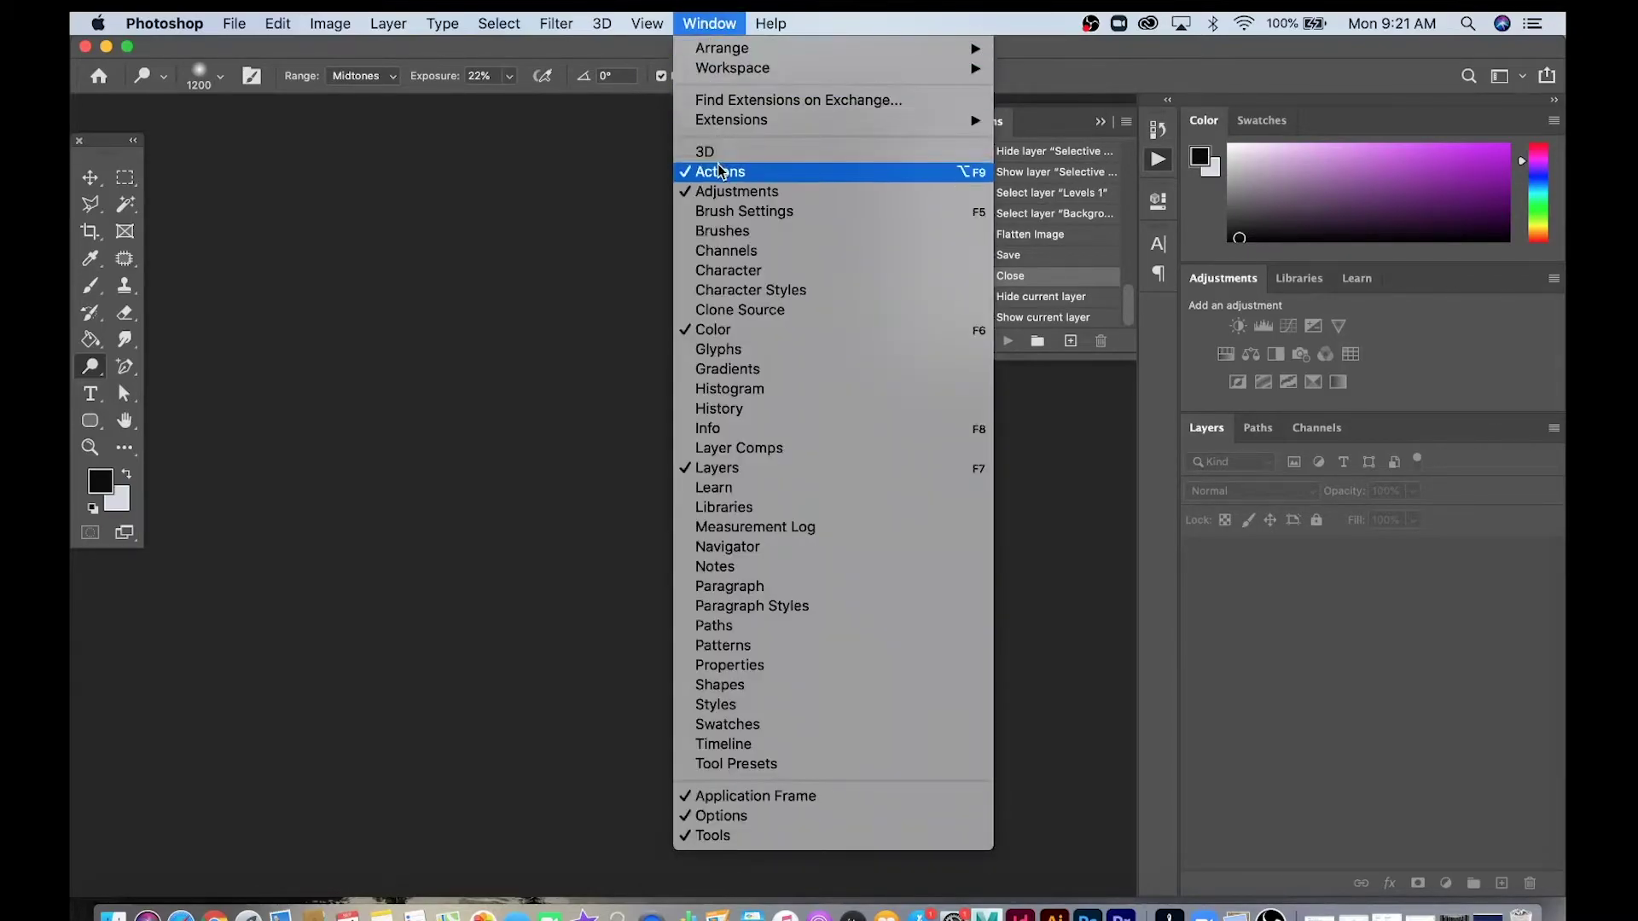
pyautogui.click(567, 194)
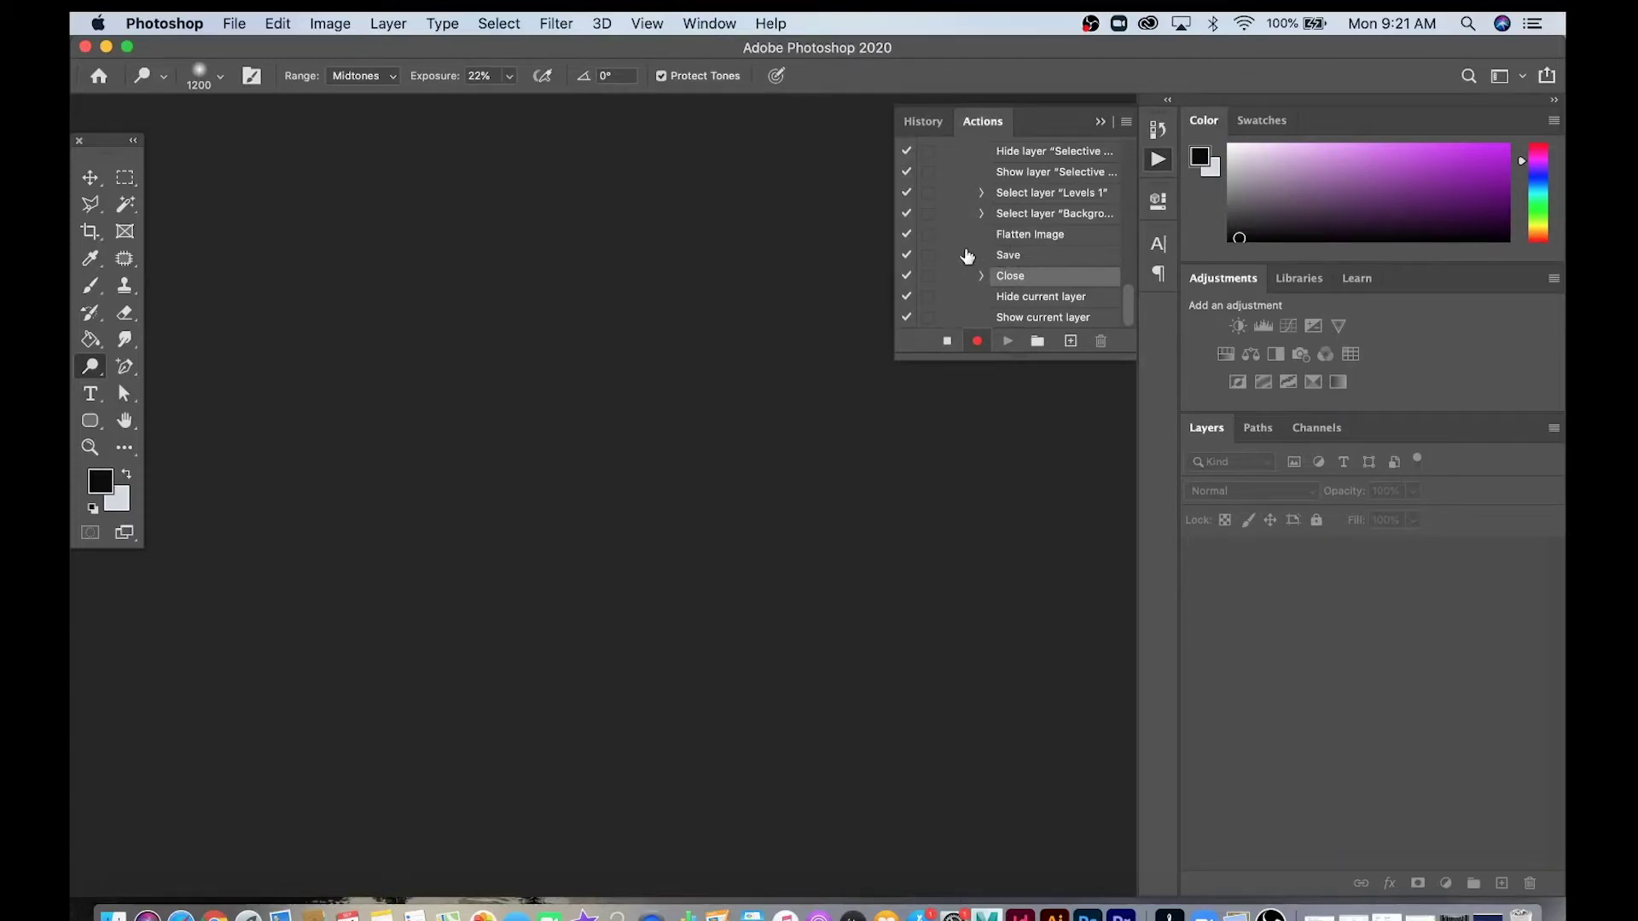
pyautogui.click(947, 341)
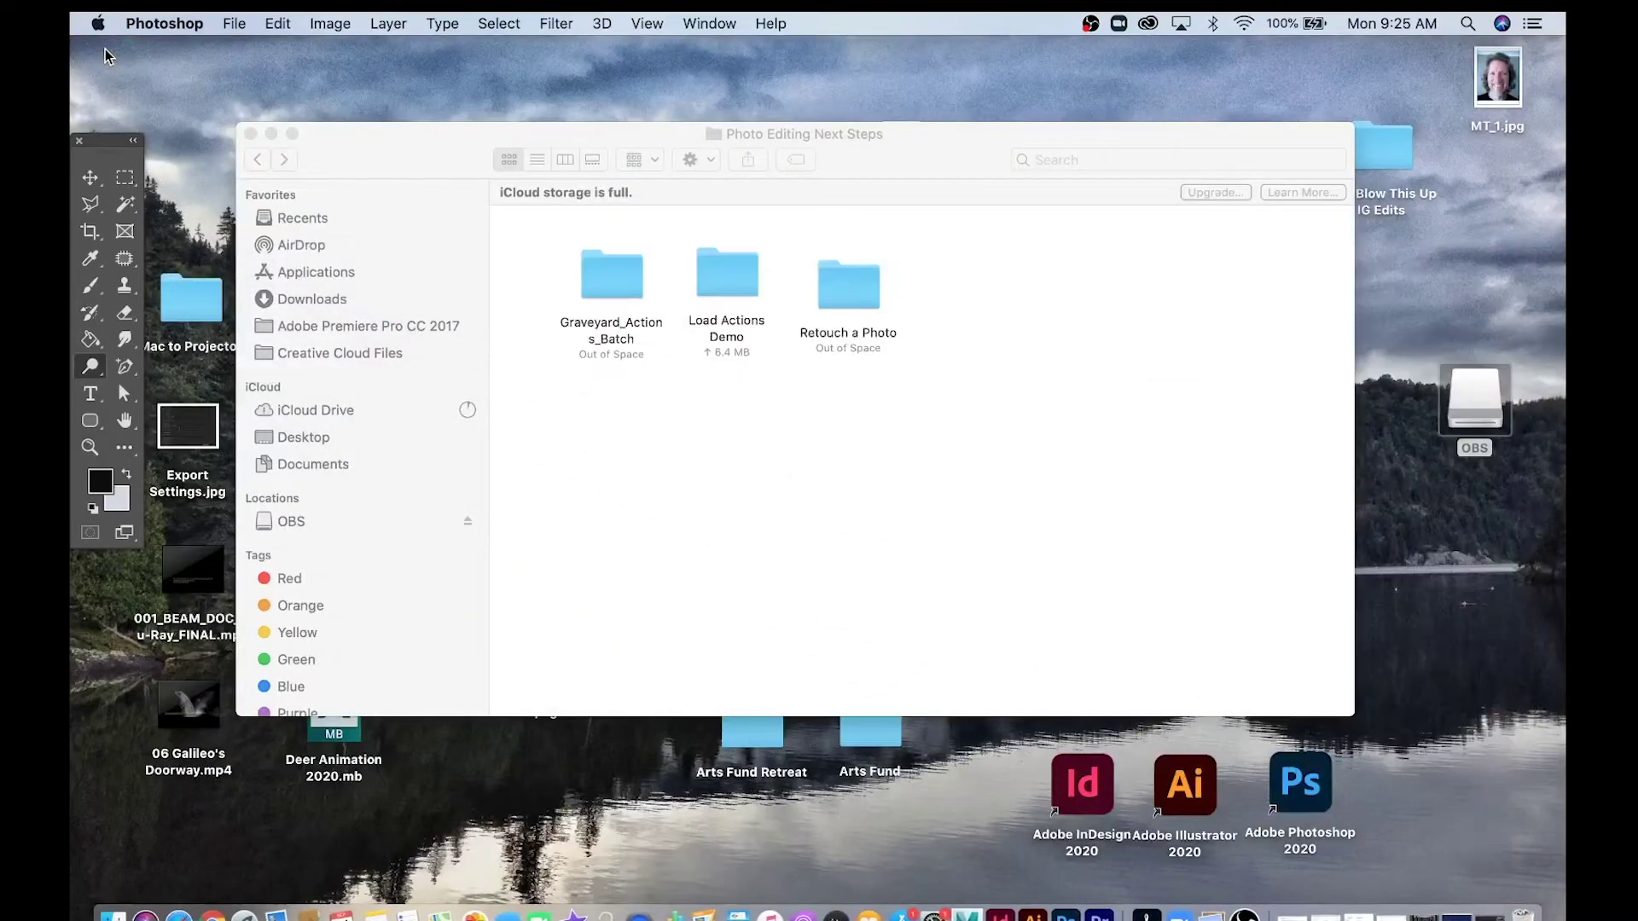
# Preview IMG_0513 in Graveyard_Actions_Batch, then open IMG_0514.JPG with Adobe Photoshop 2020.
pyautogui.doubleClick(611, 284)
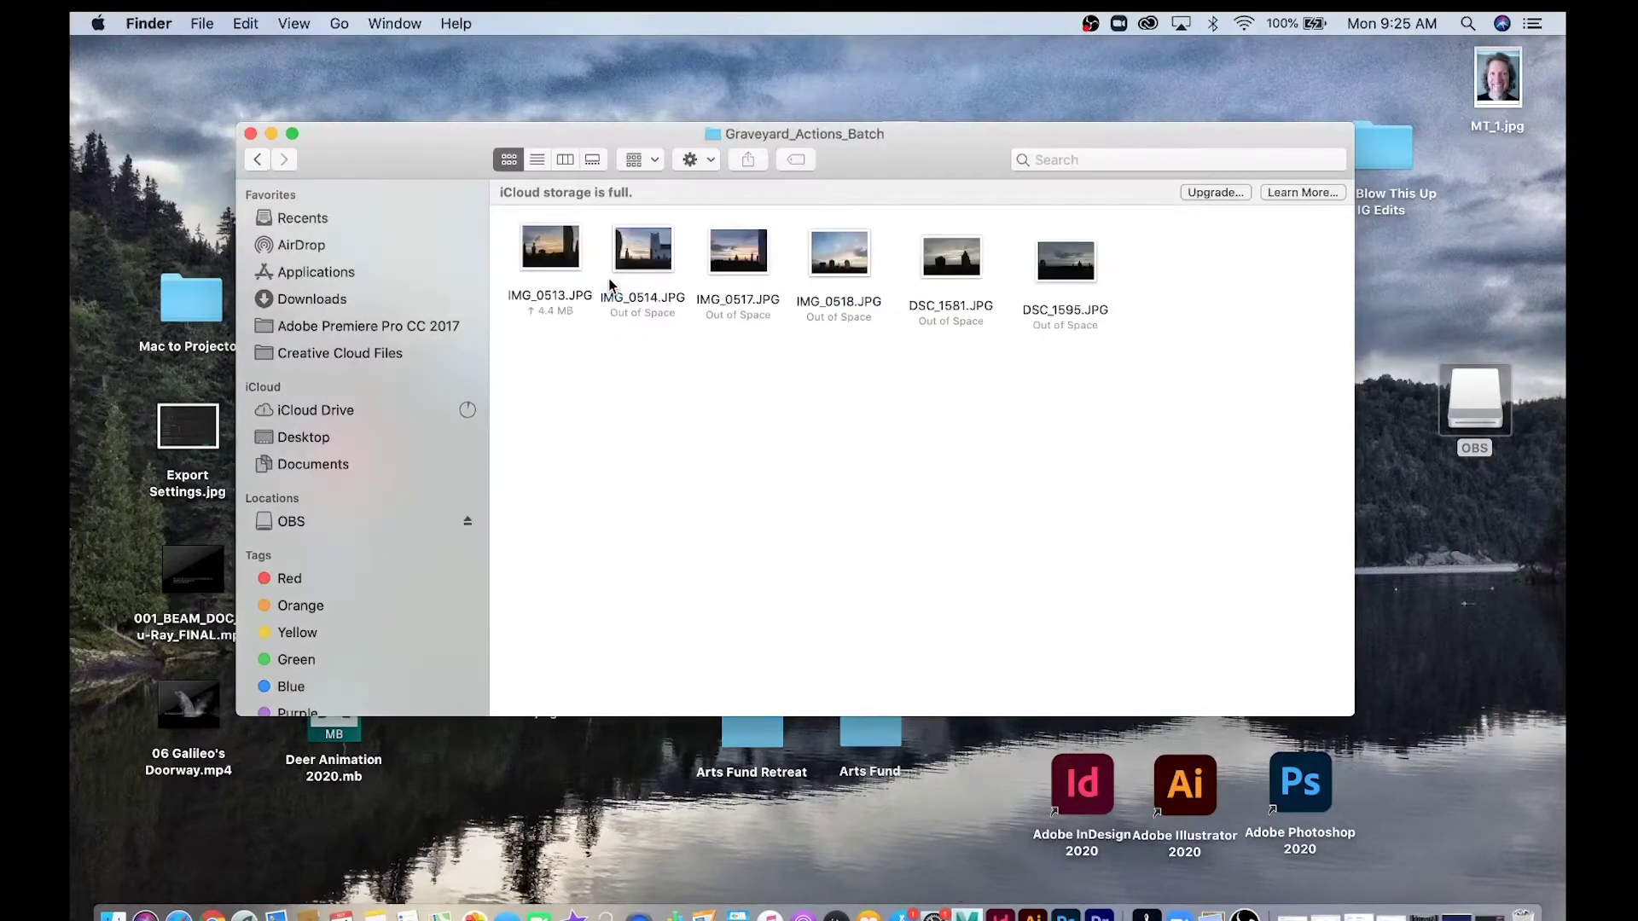
pyautogui.doubleClick(540, 256)
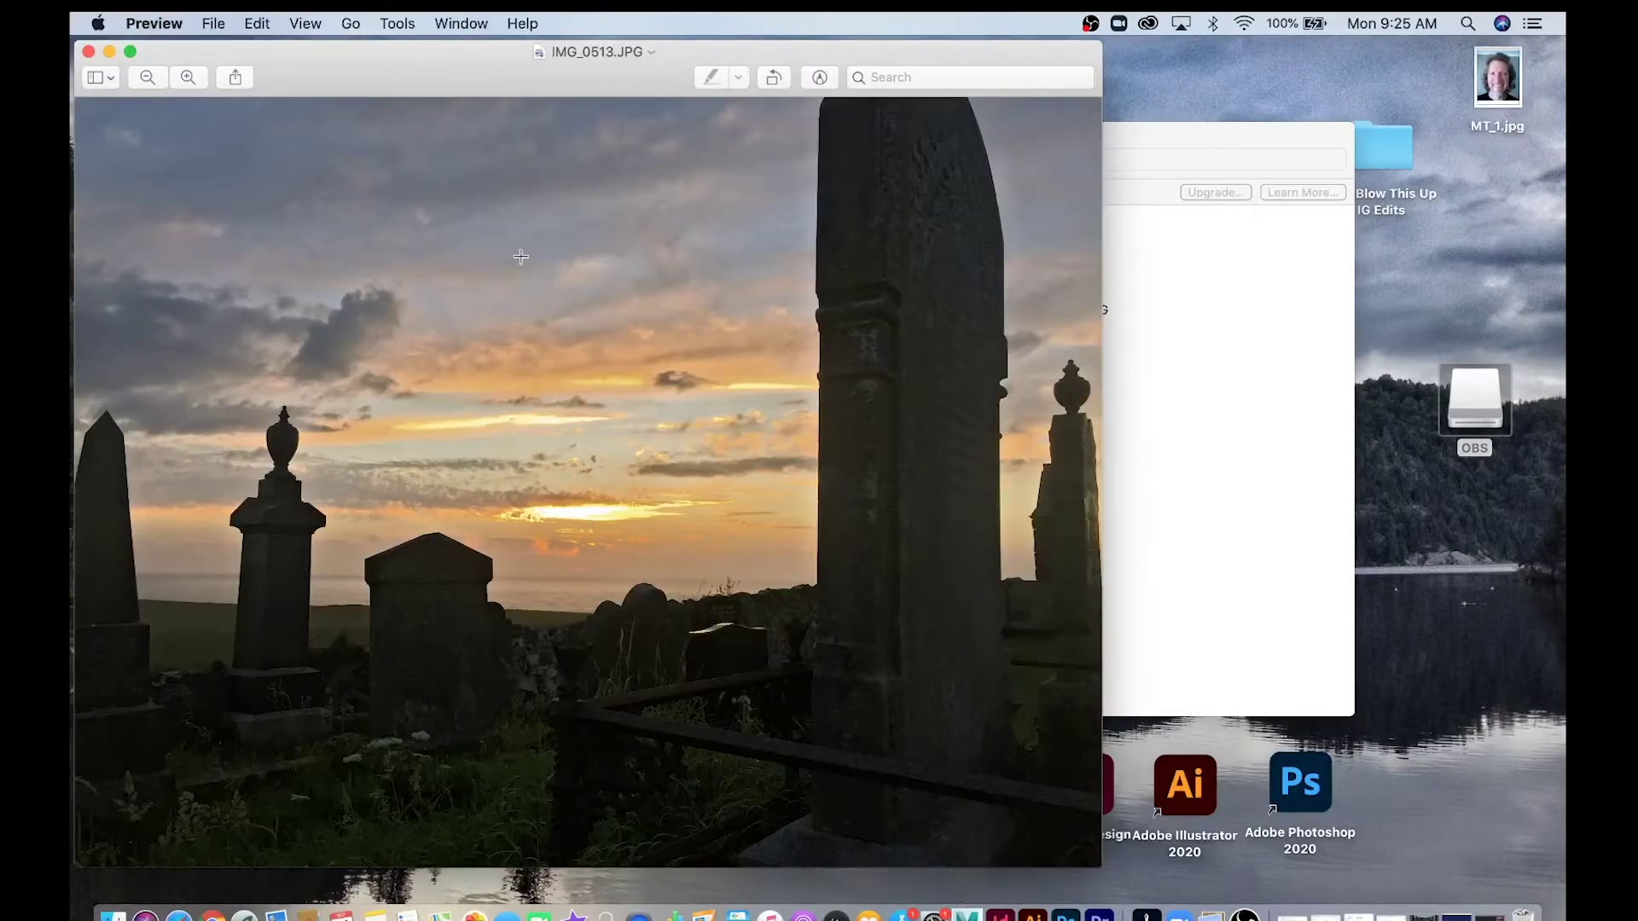
pyautogui.click(90, 52)
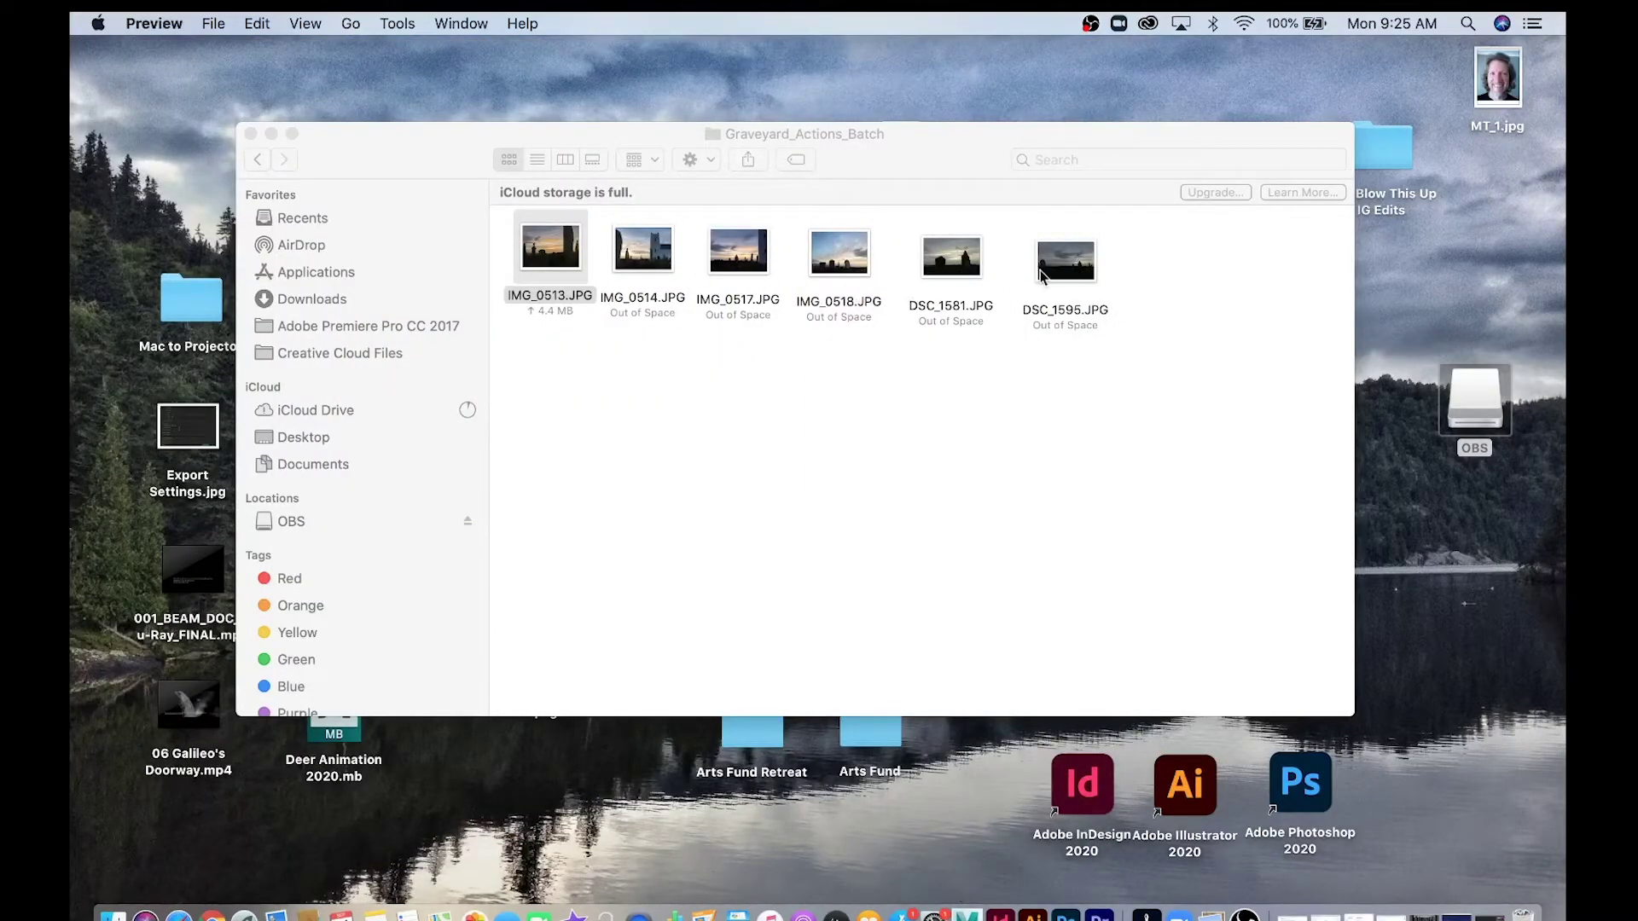
pyautogui.rightClick(658, 254)
pyautogui.moveTo(703, 294)
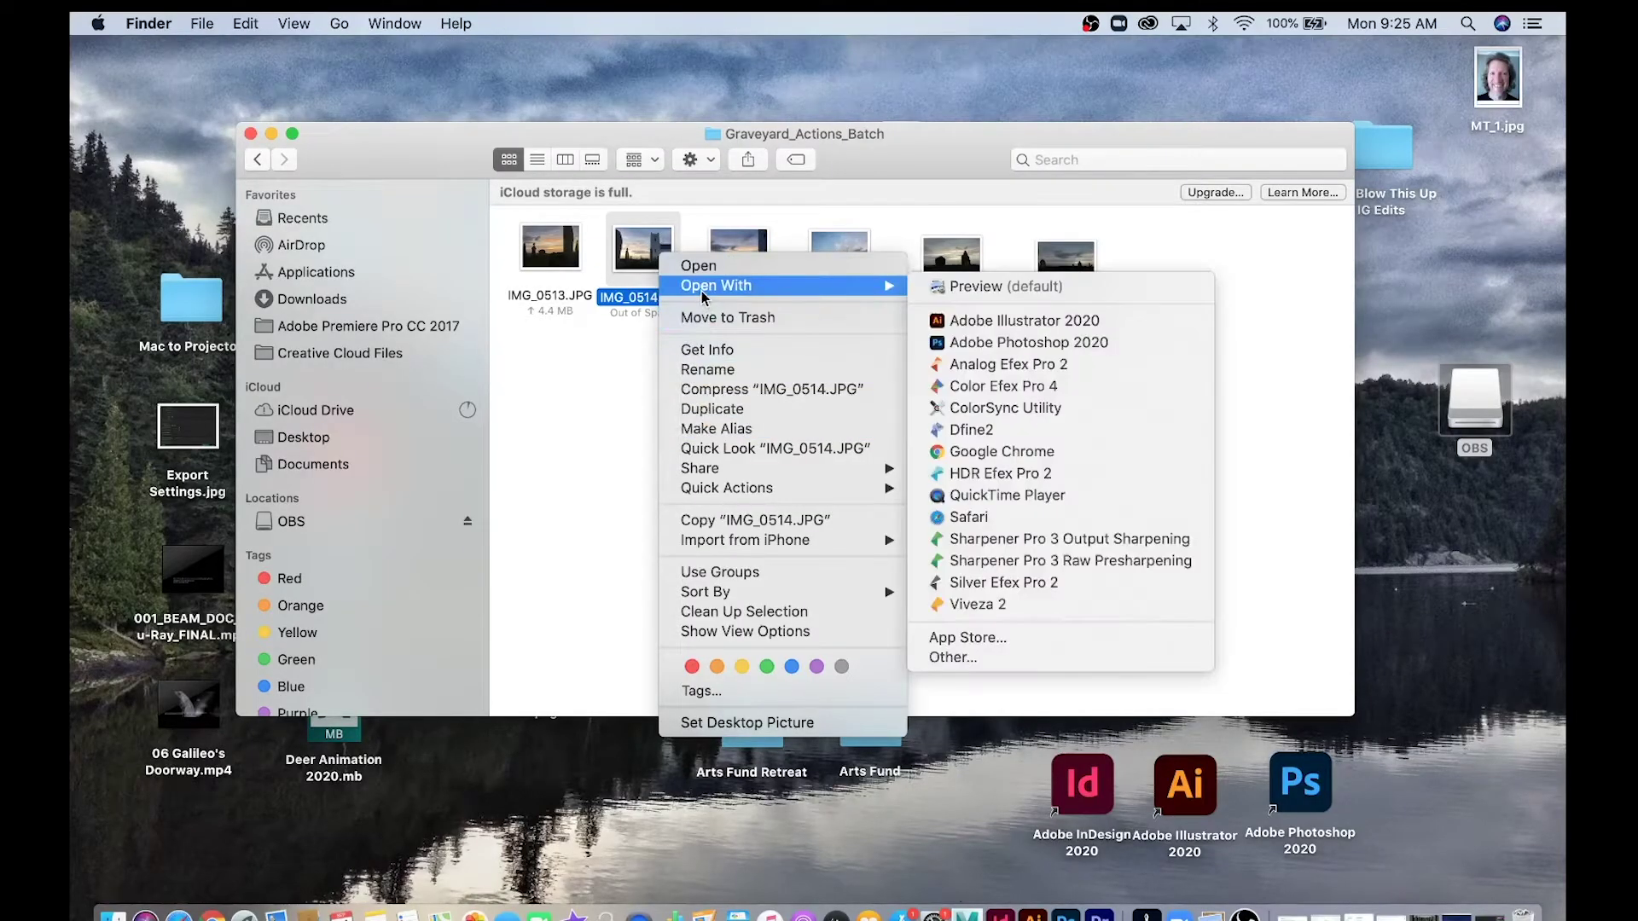
pyautogui.click(981, 343)
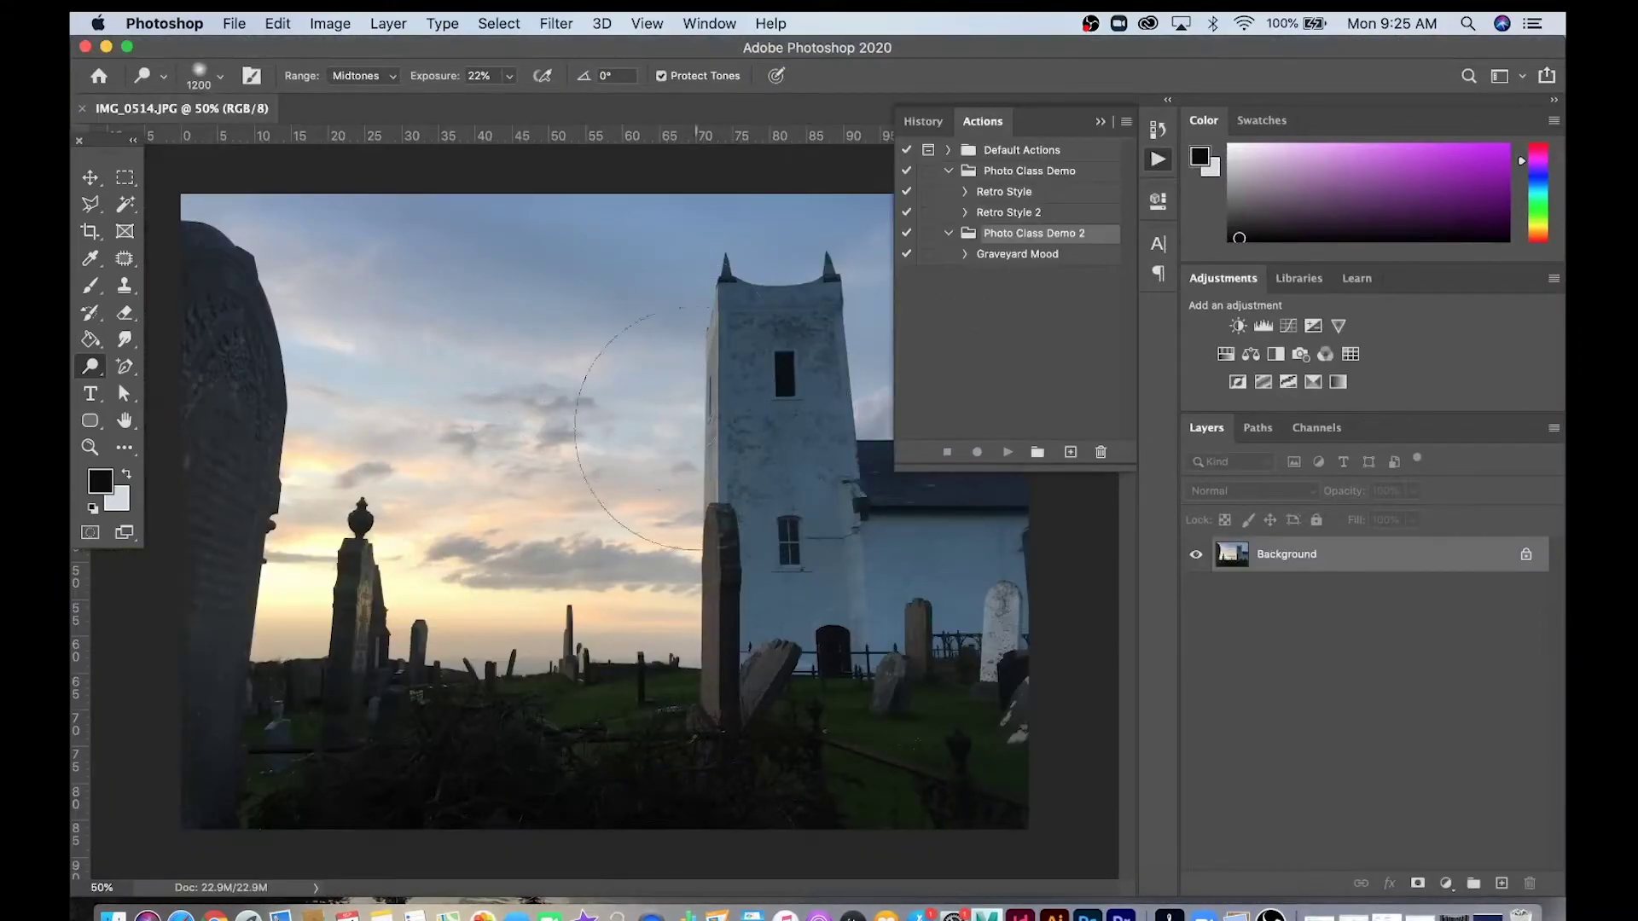
# Play the Graveyard Mood action on the IMG_0514 photo.
pyautogui.click(1012, 255)
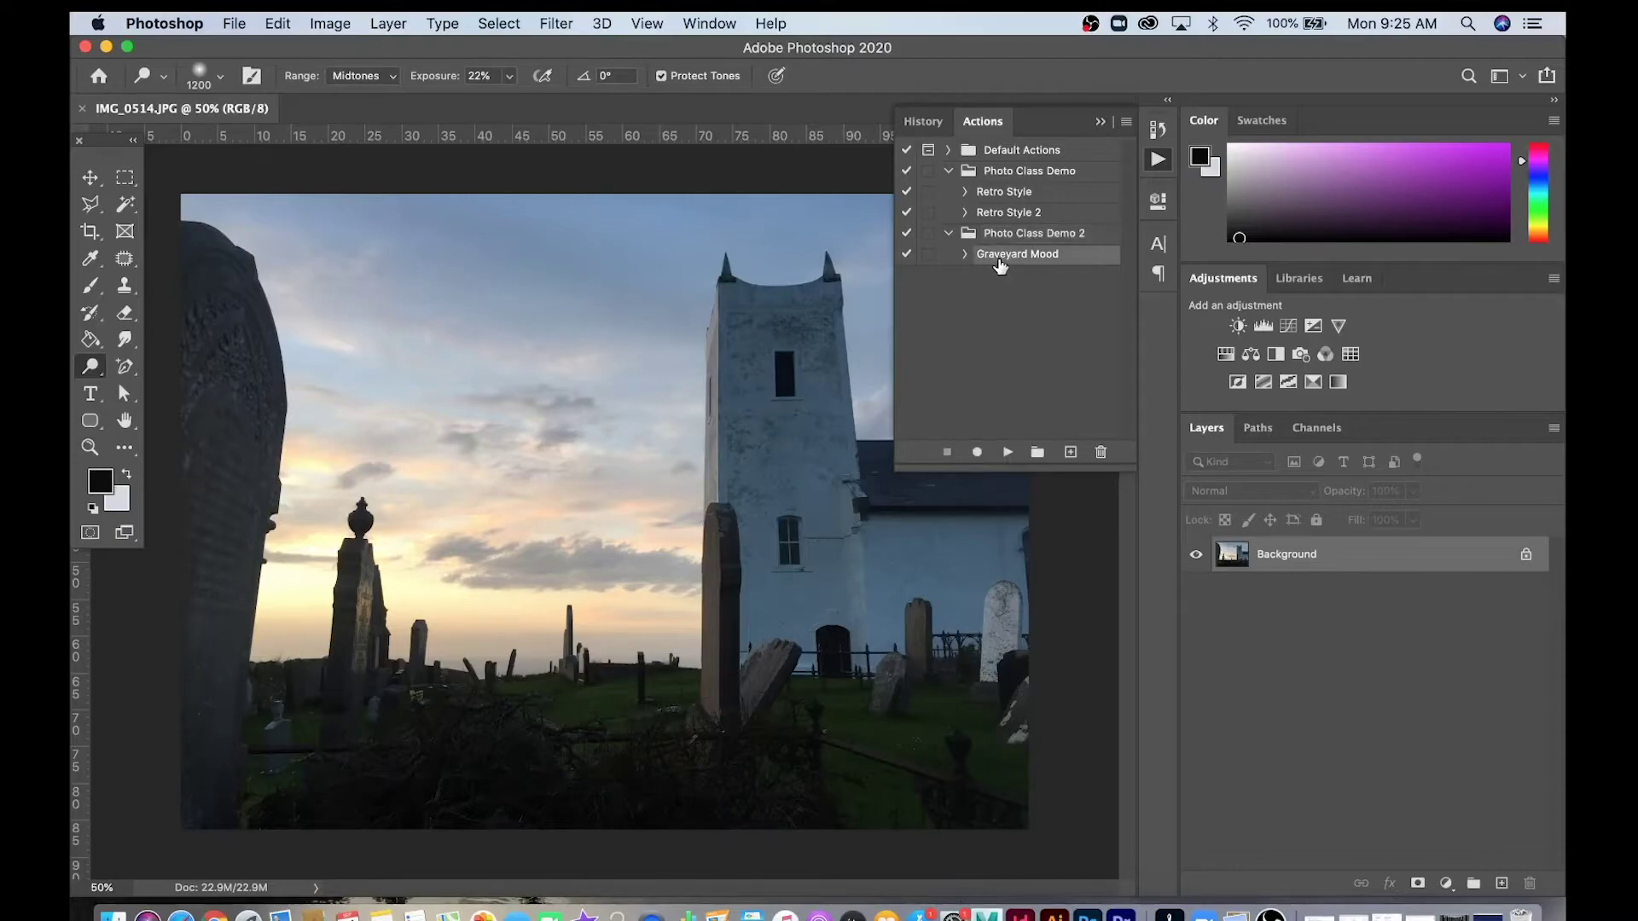
pyautogui.click(1008, 453)
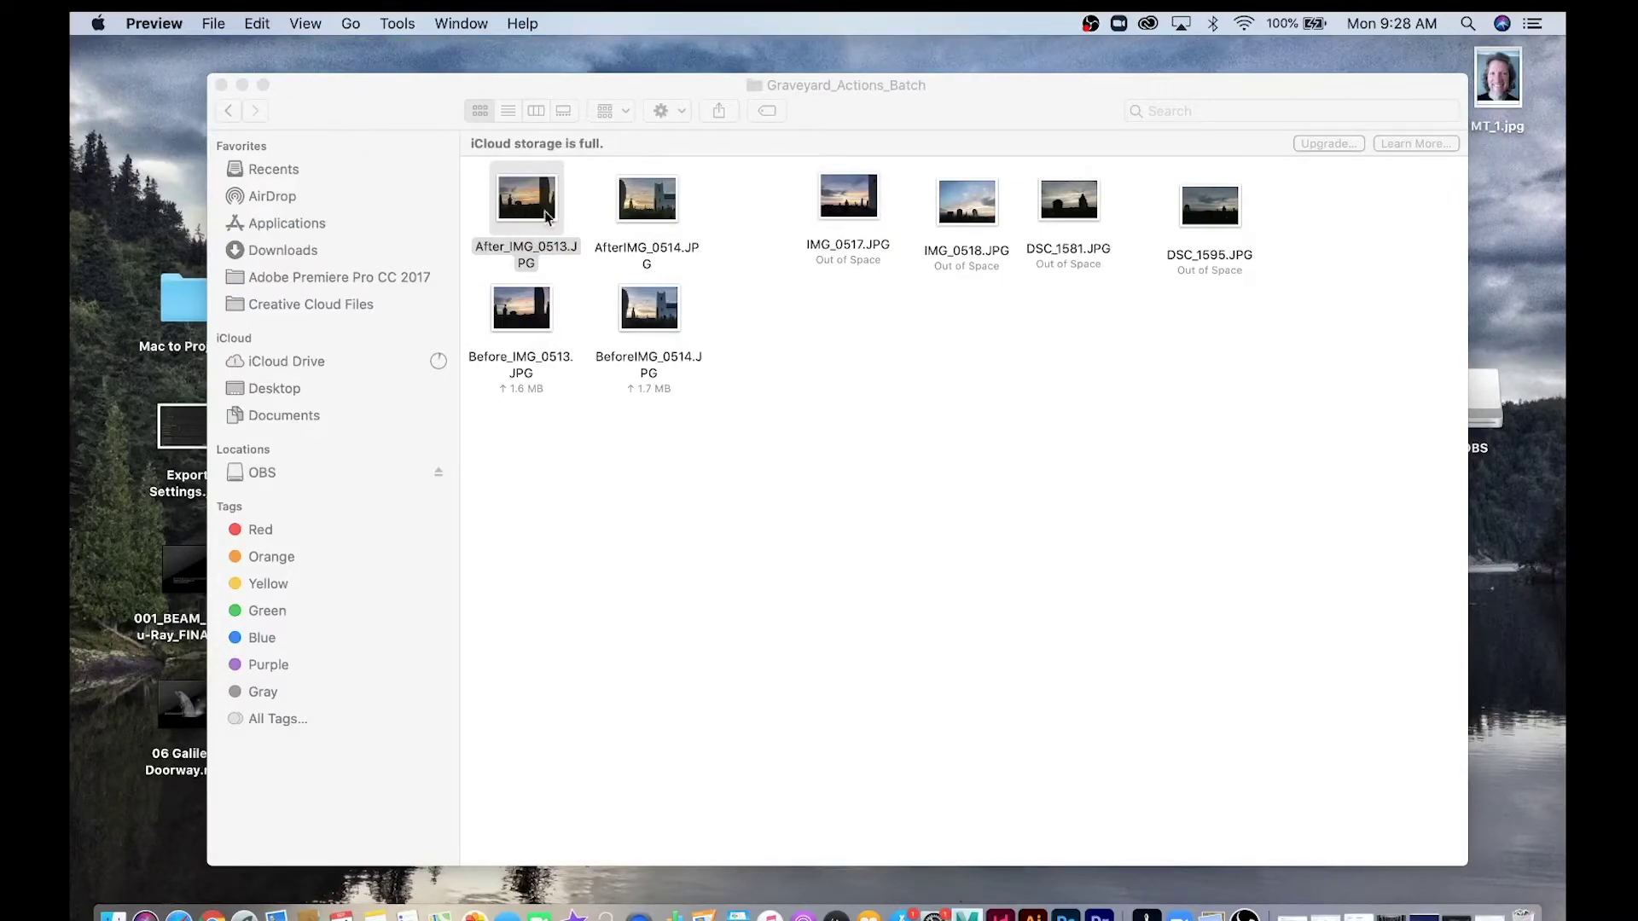
pyautogui.click(555, 402)
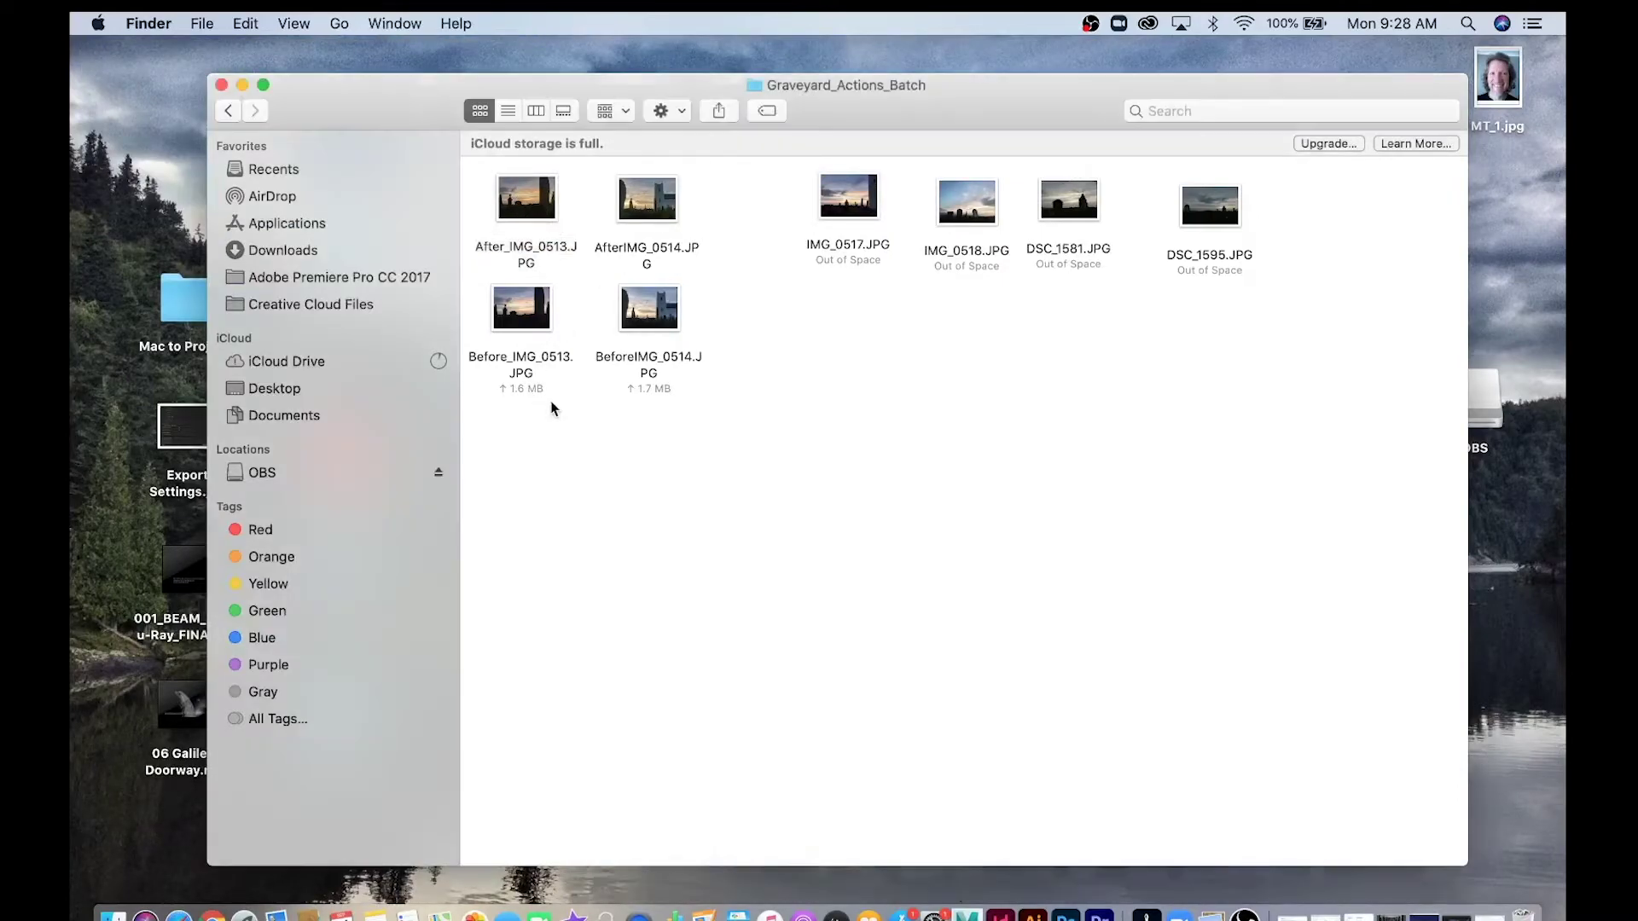
pyautogui.doubleClick(646, 317)
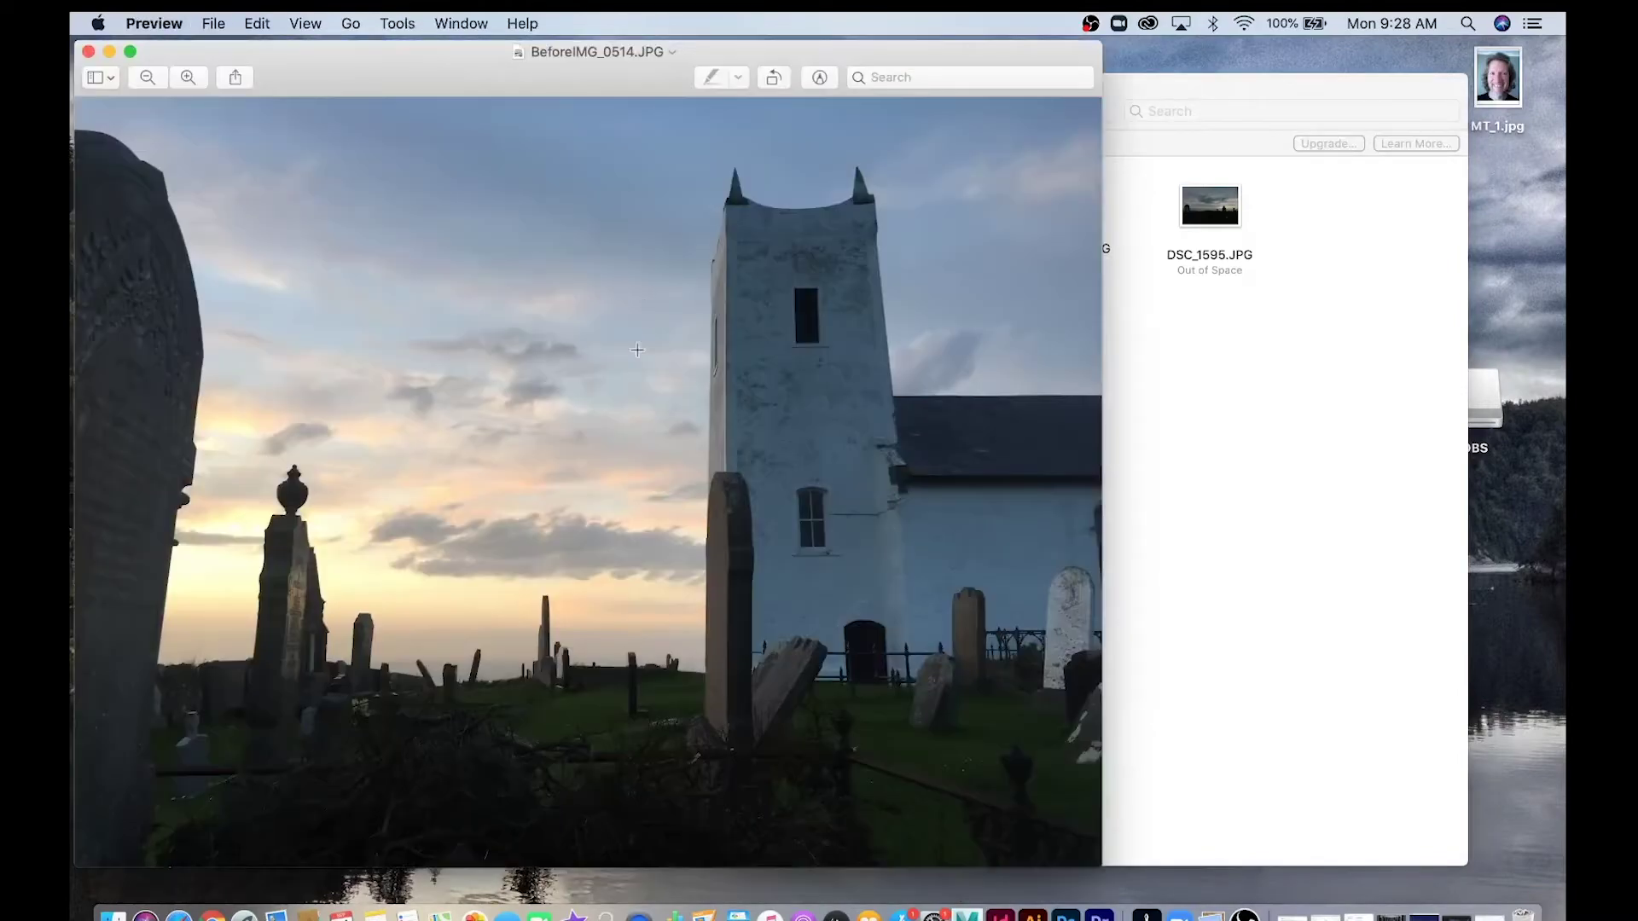
pyautogui.click(1140, 328)
pyautogui.doubleClick(640, 198)
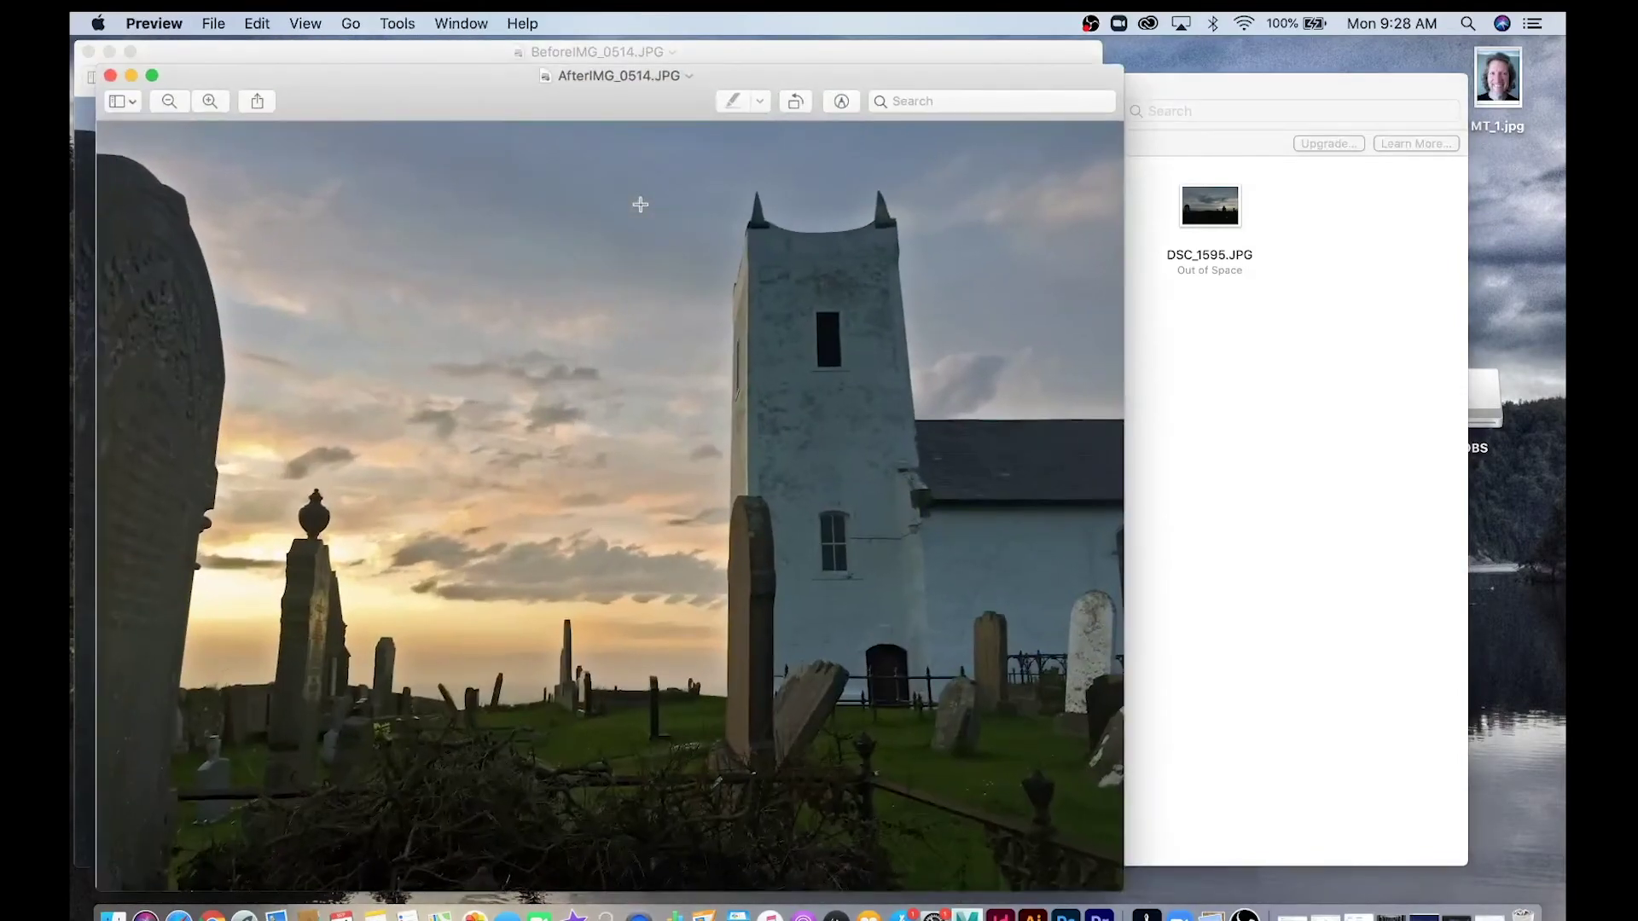
pyautogui.moveTo(467, 86); pyautogui.dragTo(578, 22)
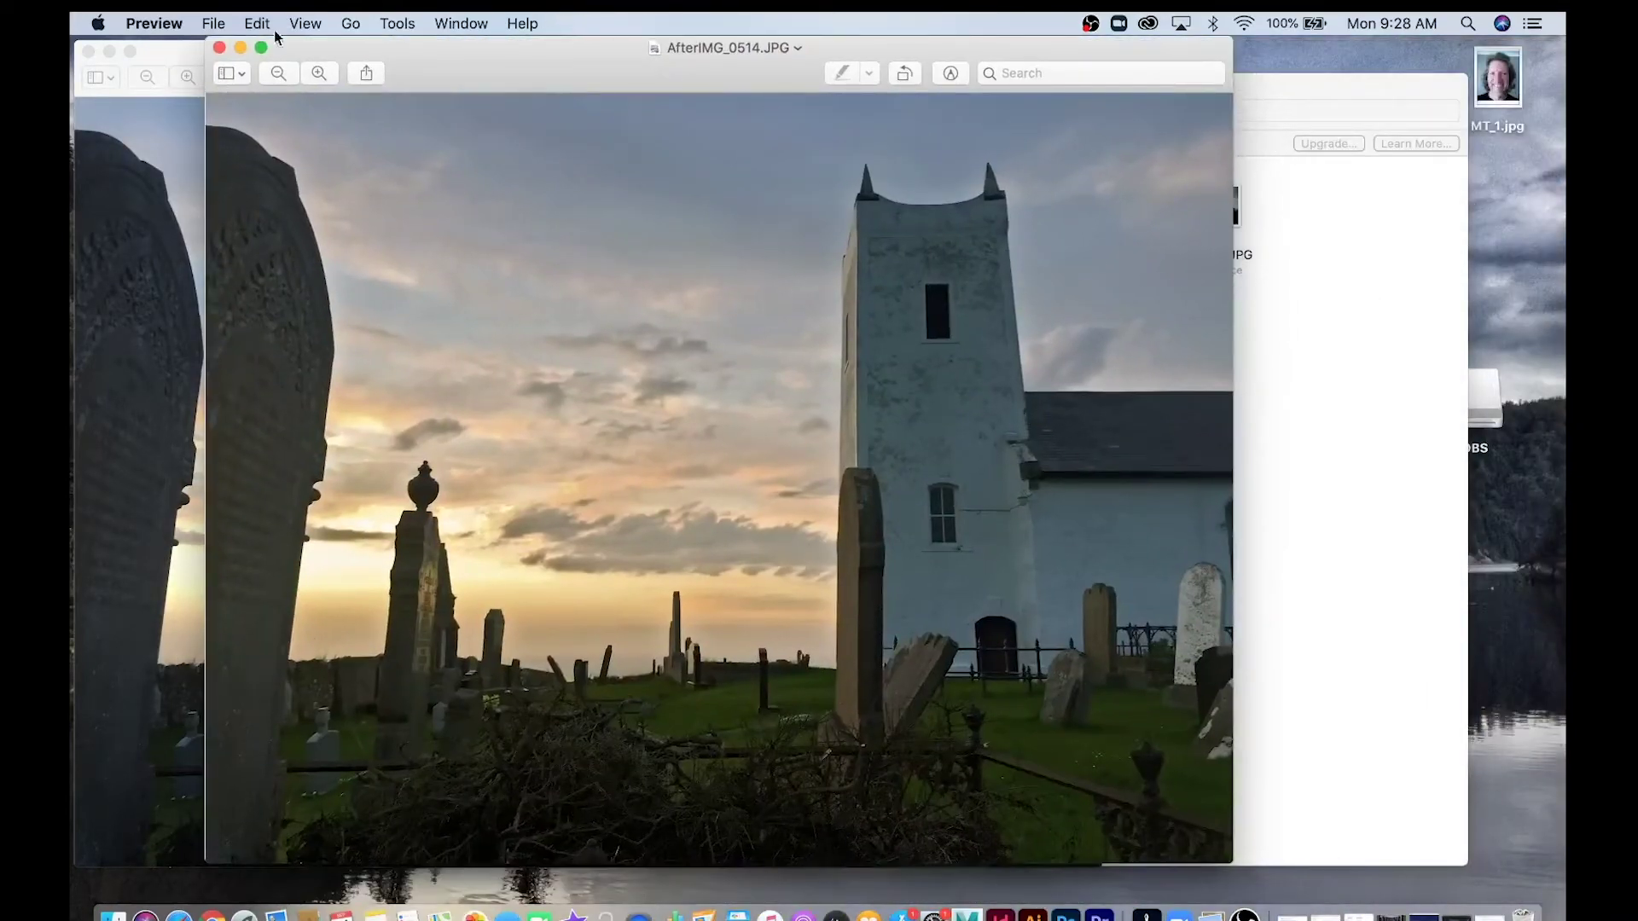
pyautogui.keyDown('alt'); pyautogui.click(219, 47); pyautogui.keyUp('alt')
pyautogui.doubleClick(526, 305)
pyautogui.click(1243, 345)
pyautogui.doubleClick(534, 199)
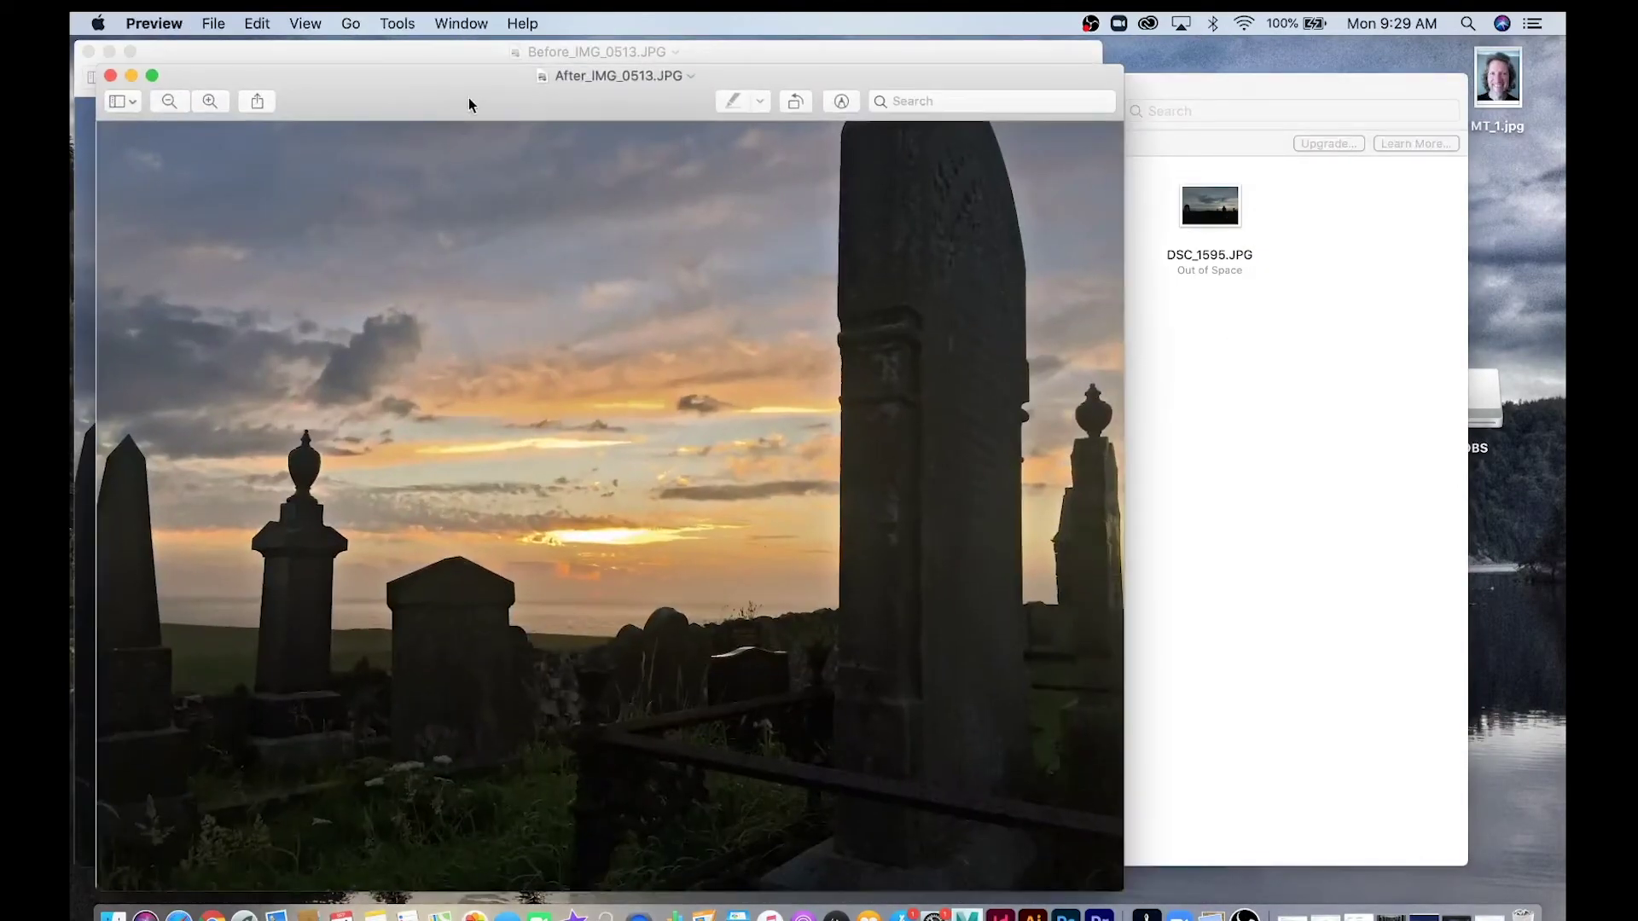
pyautogui.moveTo(435, 85); pyautogui.dragTo(1066, 73)
pyautogui.press('super+q')
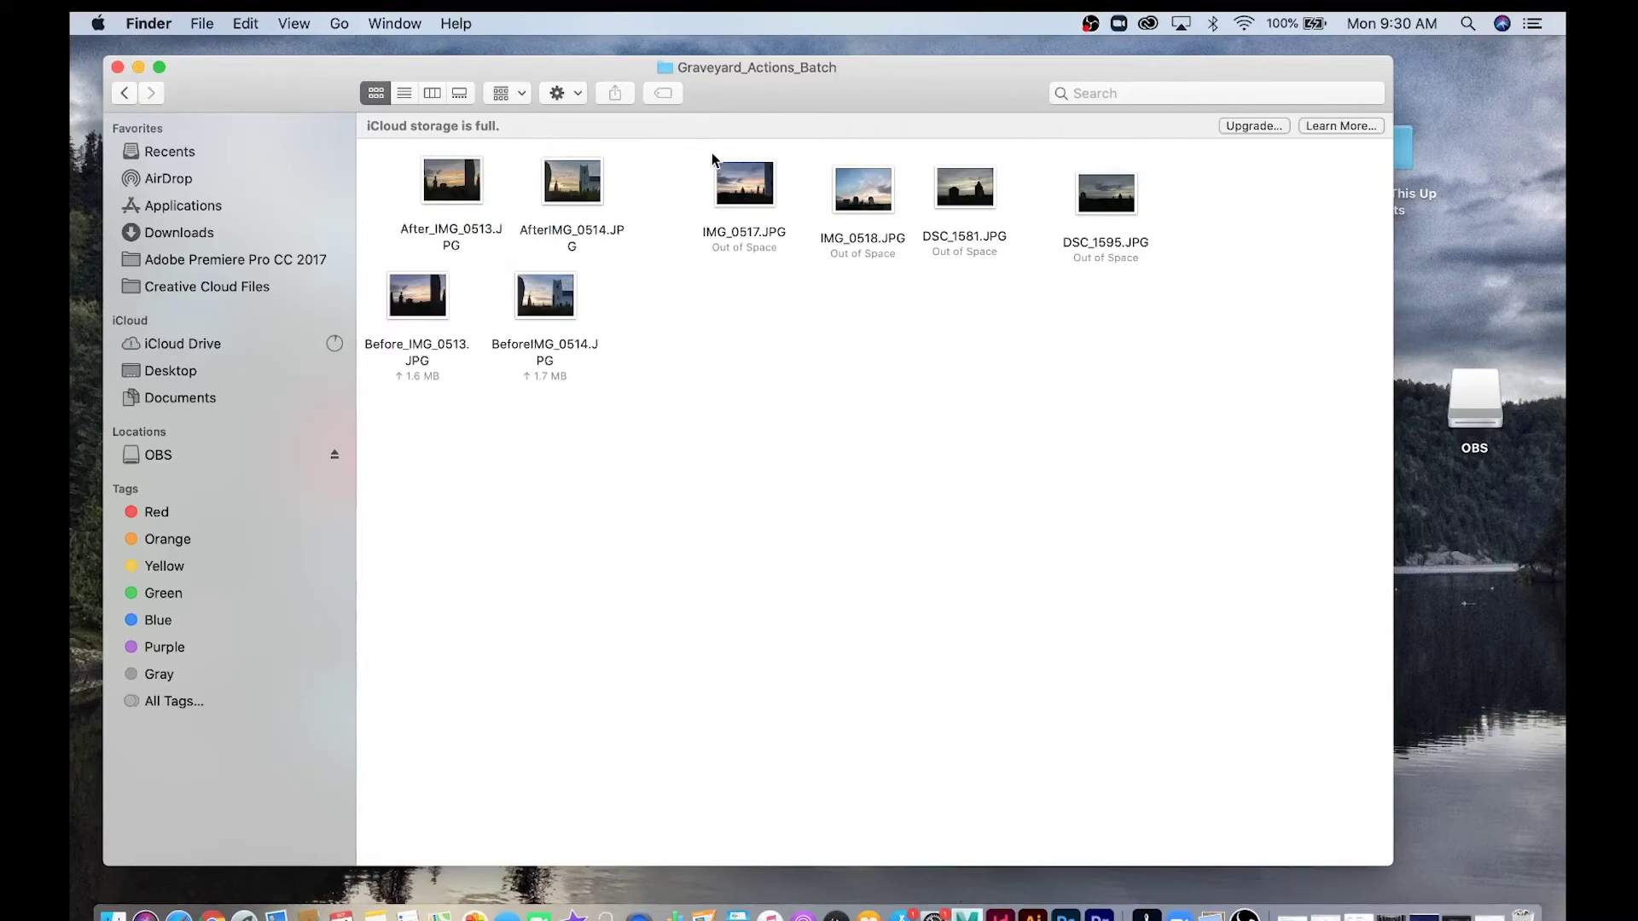
# Drag After_IMG_0513.JPG and AfterIMG_0514.JPG to the desktop, then return to Photo Editing Next Steps.
pyautogui.moveTo(654, 162); pyautogui.dragTo(433, 220)
pyautogui.moveTo(570, 184); pyautogui.dragTo(1484, 217)
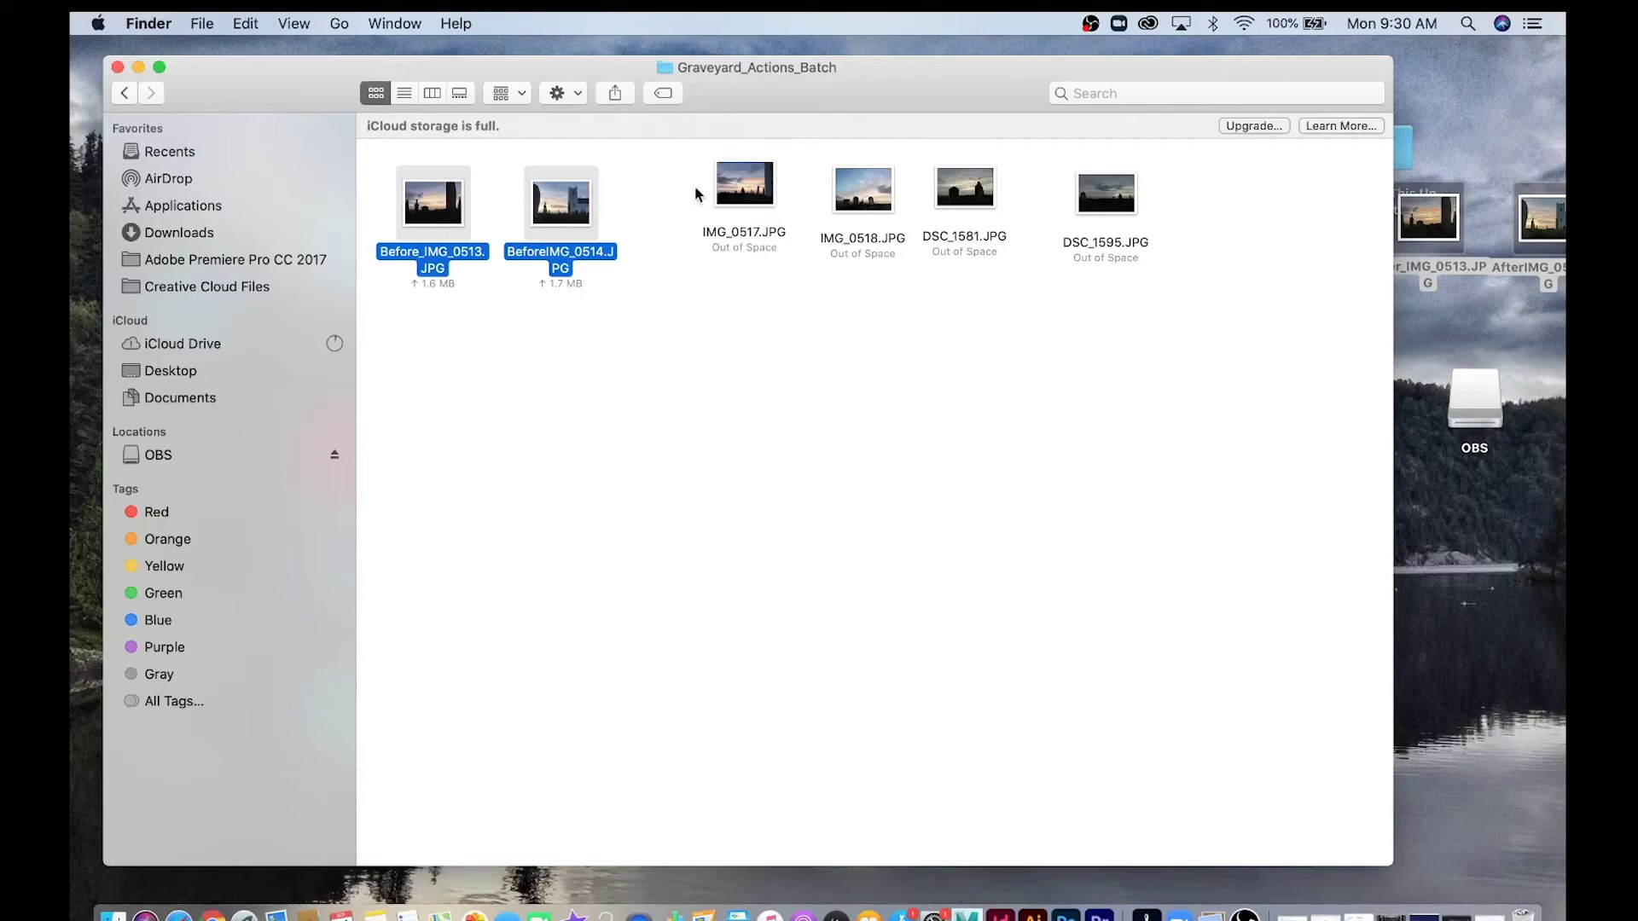
pyautogui.click(125, 92)
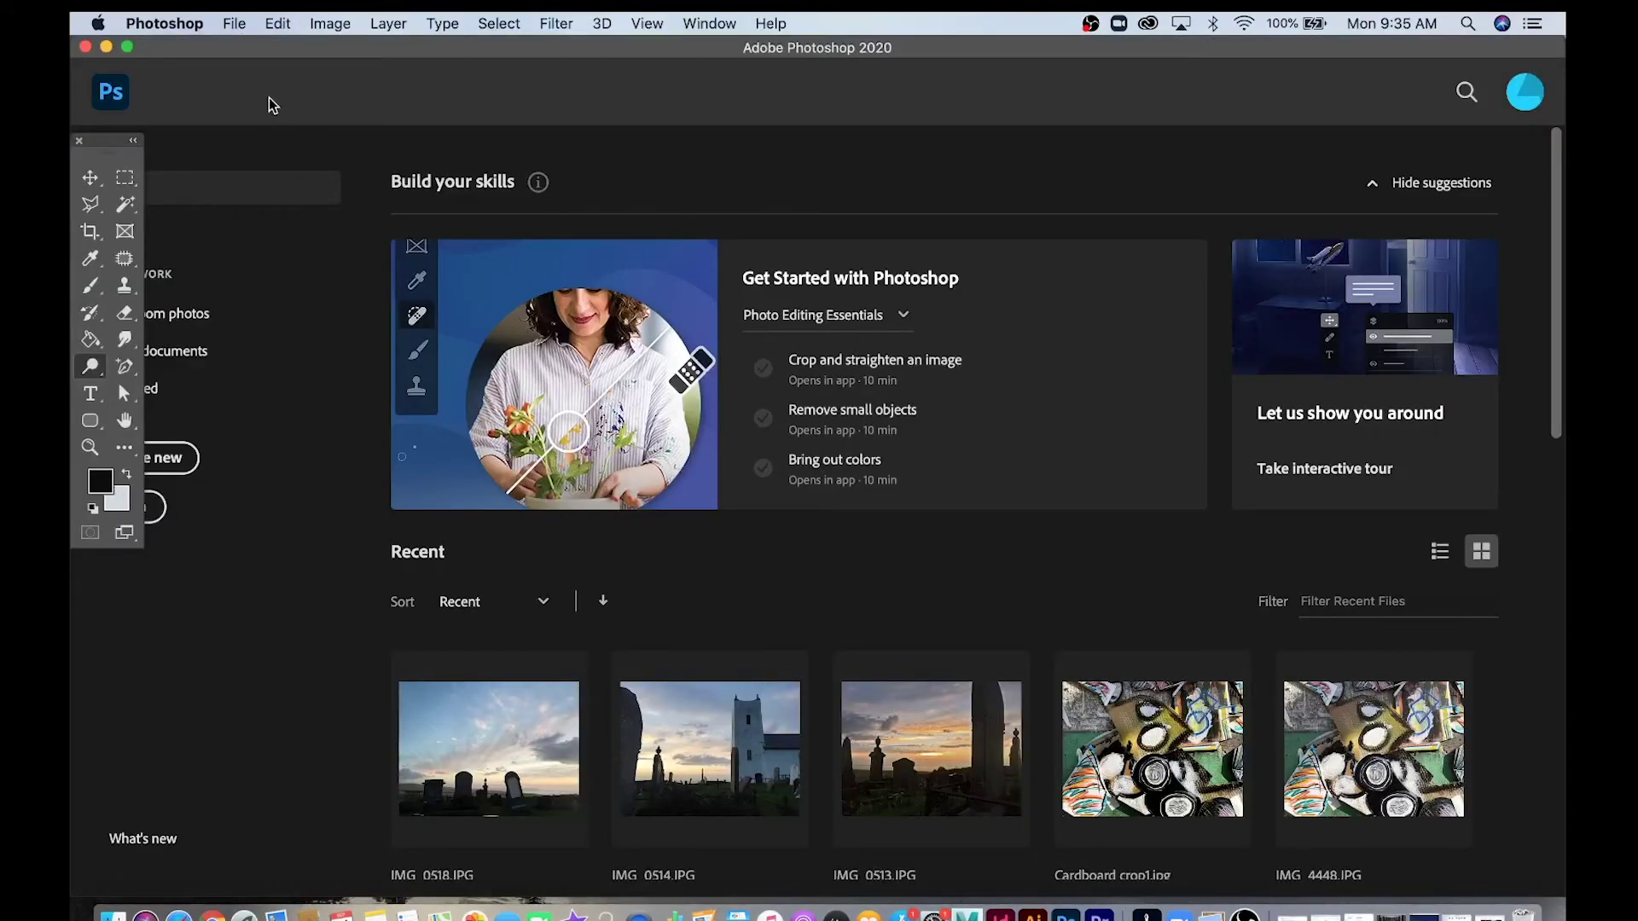
# Run File > Automate > Batch with the Graveyard Mood action on the Graveyard_Actions_Batch source folder.
pyautogui.click(234, 25)
pyautogui.moveTo(290, 492)
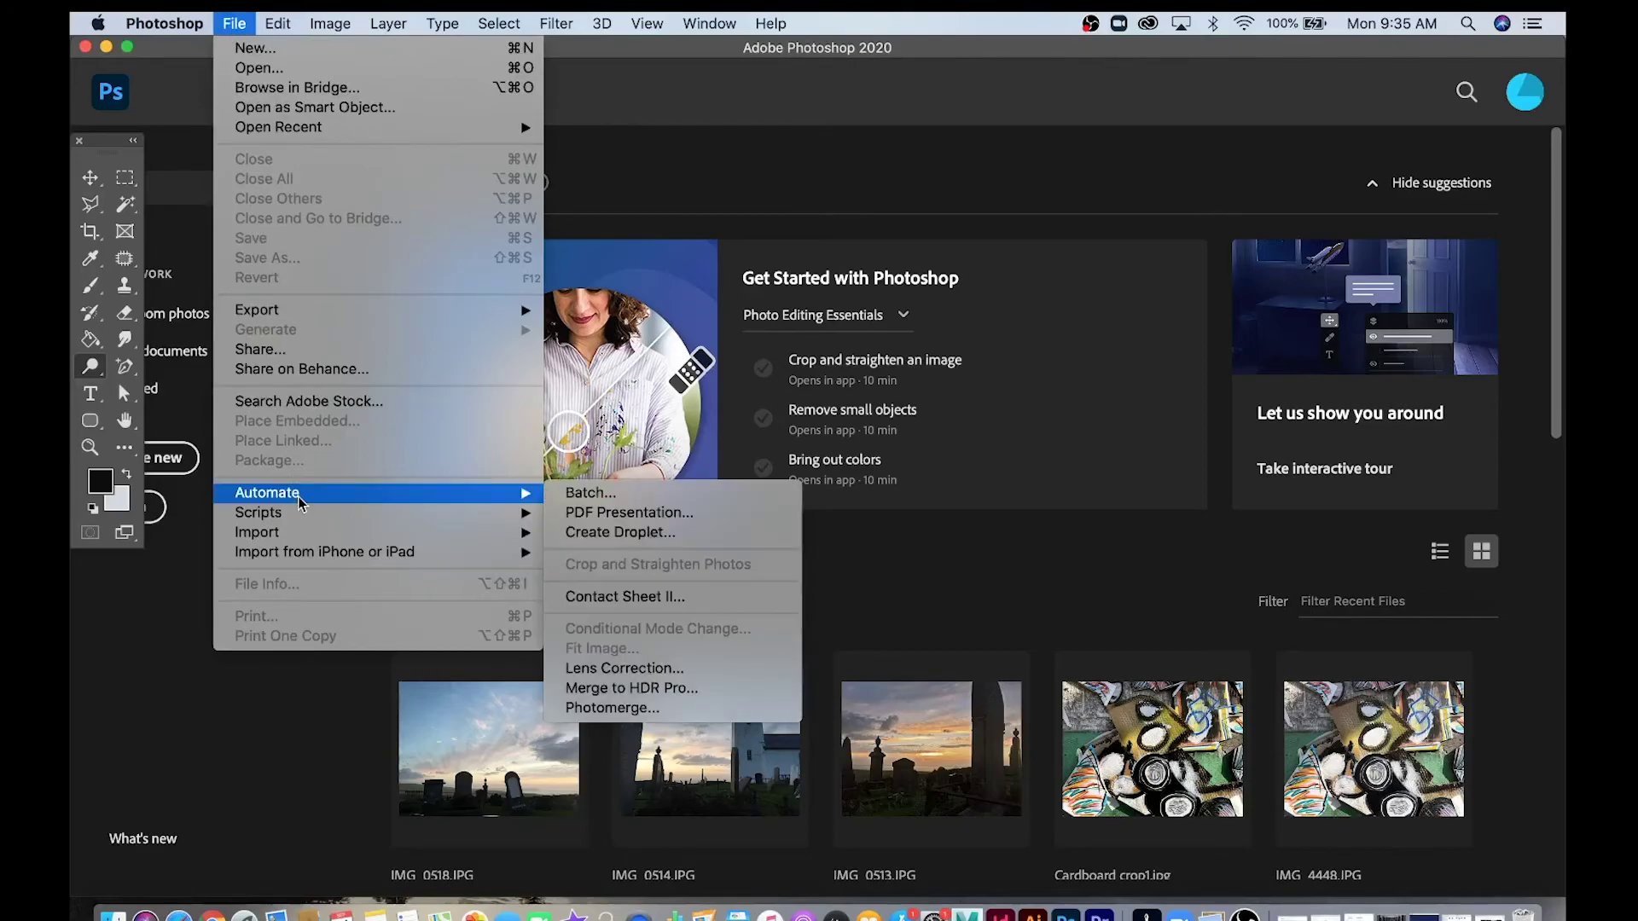
pyautogui.click(586, 493)
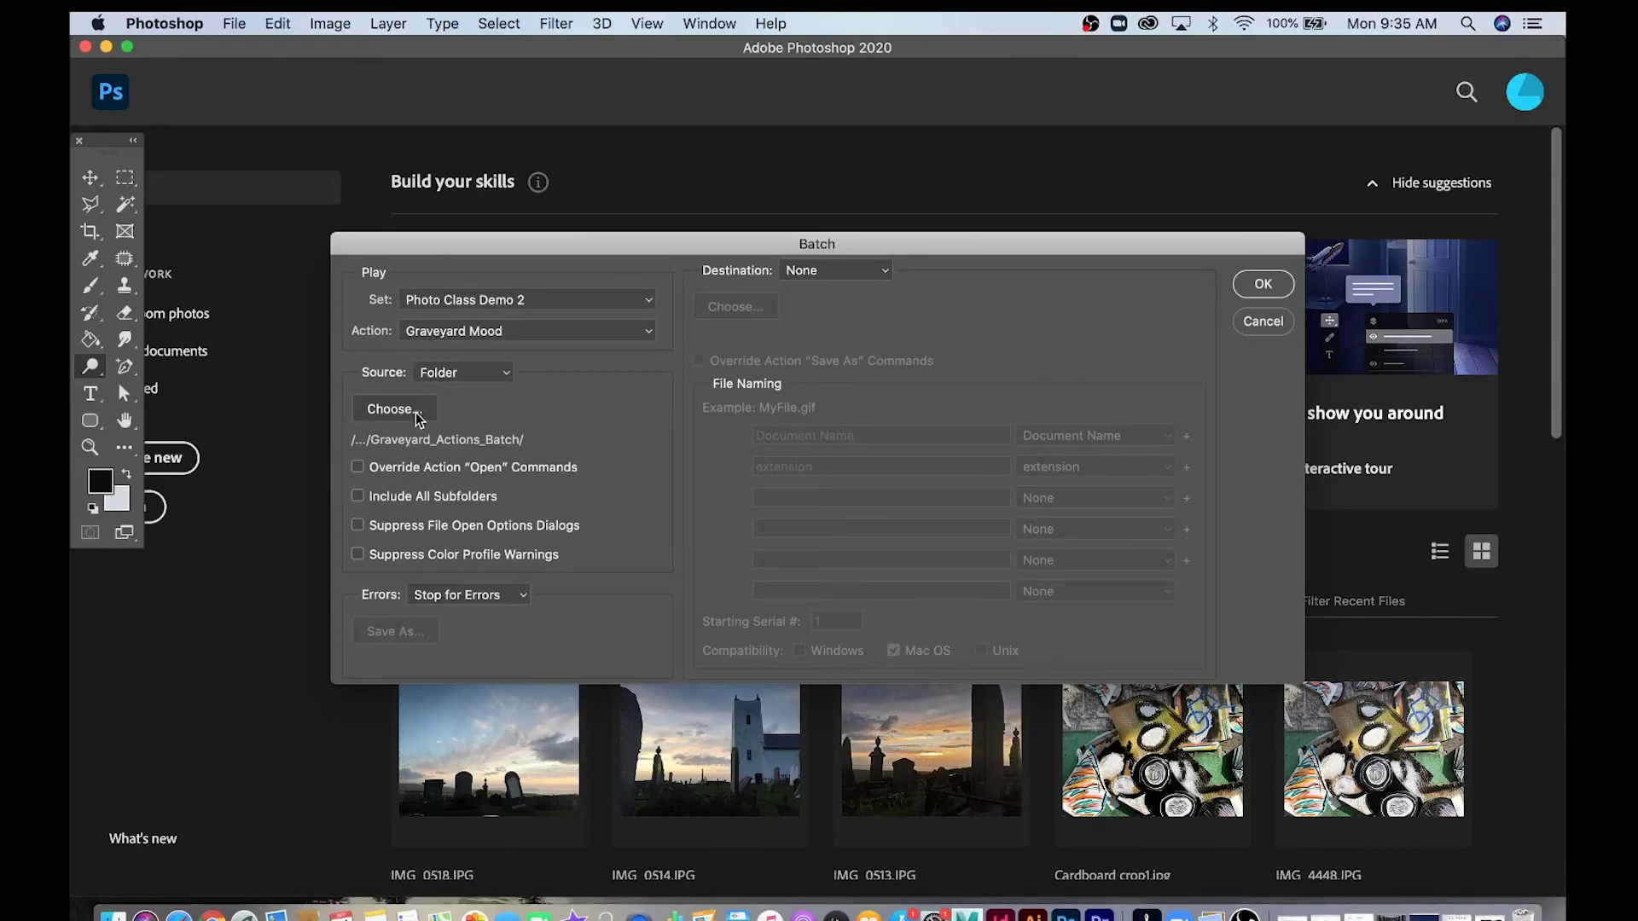
pyautogui.click(394, 410)
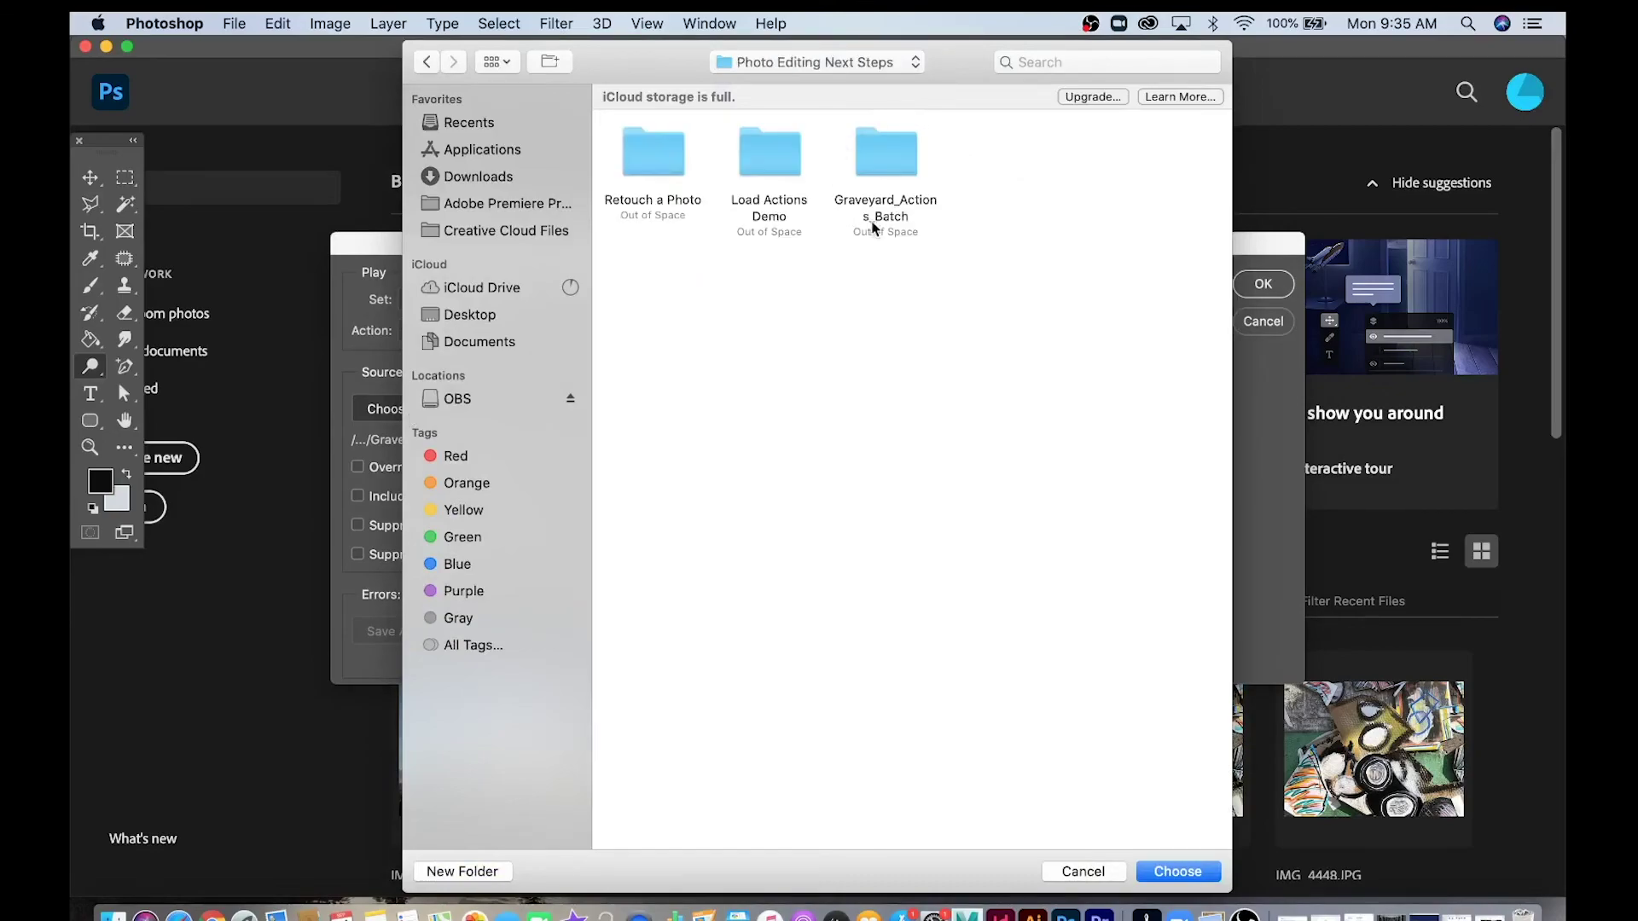
pyautogui.click(895, 174)
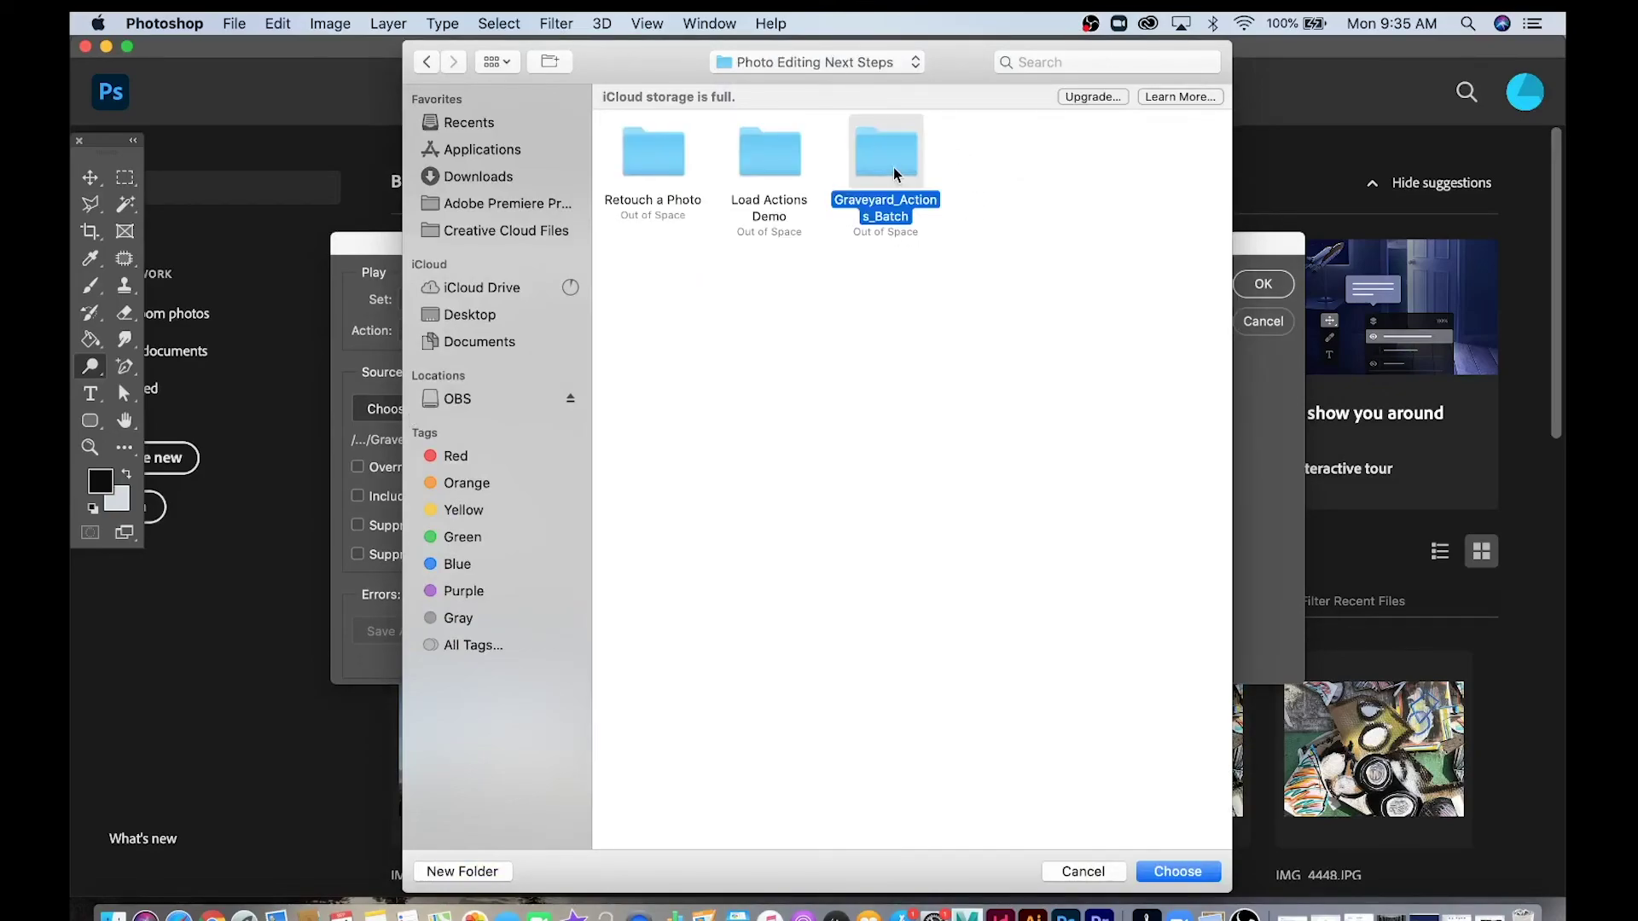
pyautogui.click(1175, 872)
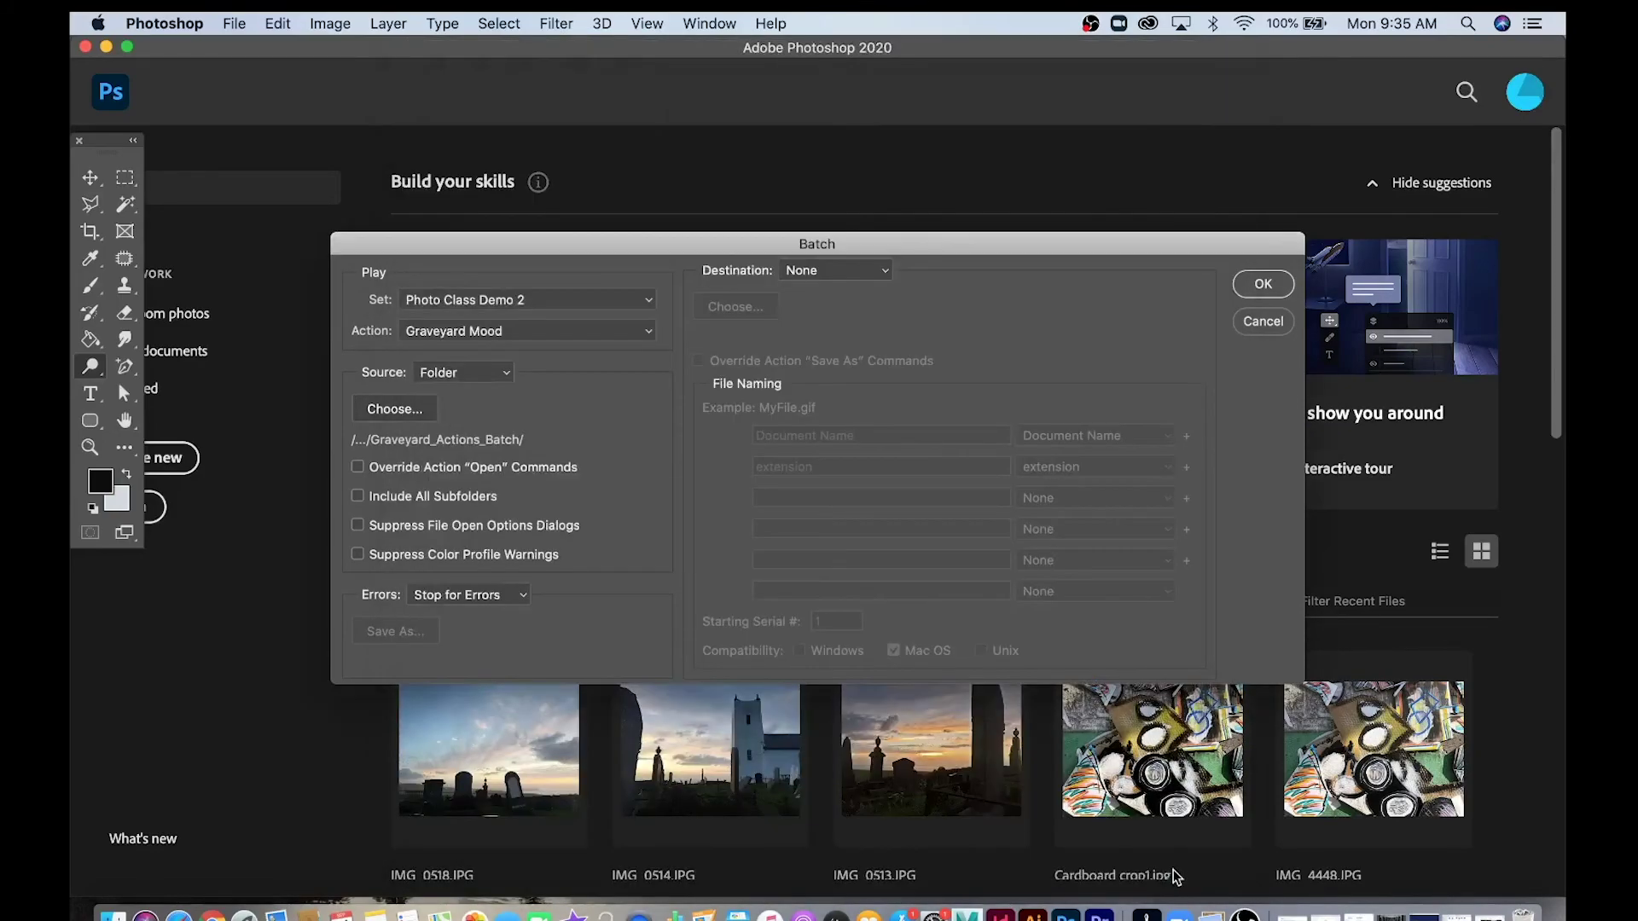
pyautogui.click(1263, 285)
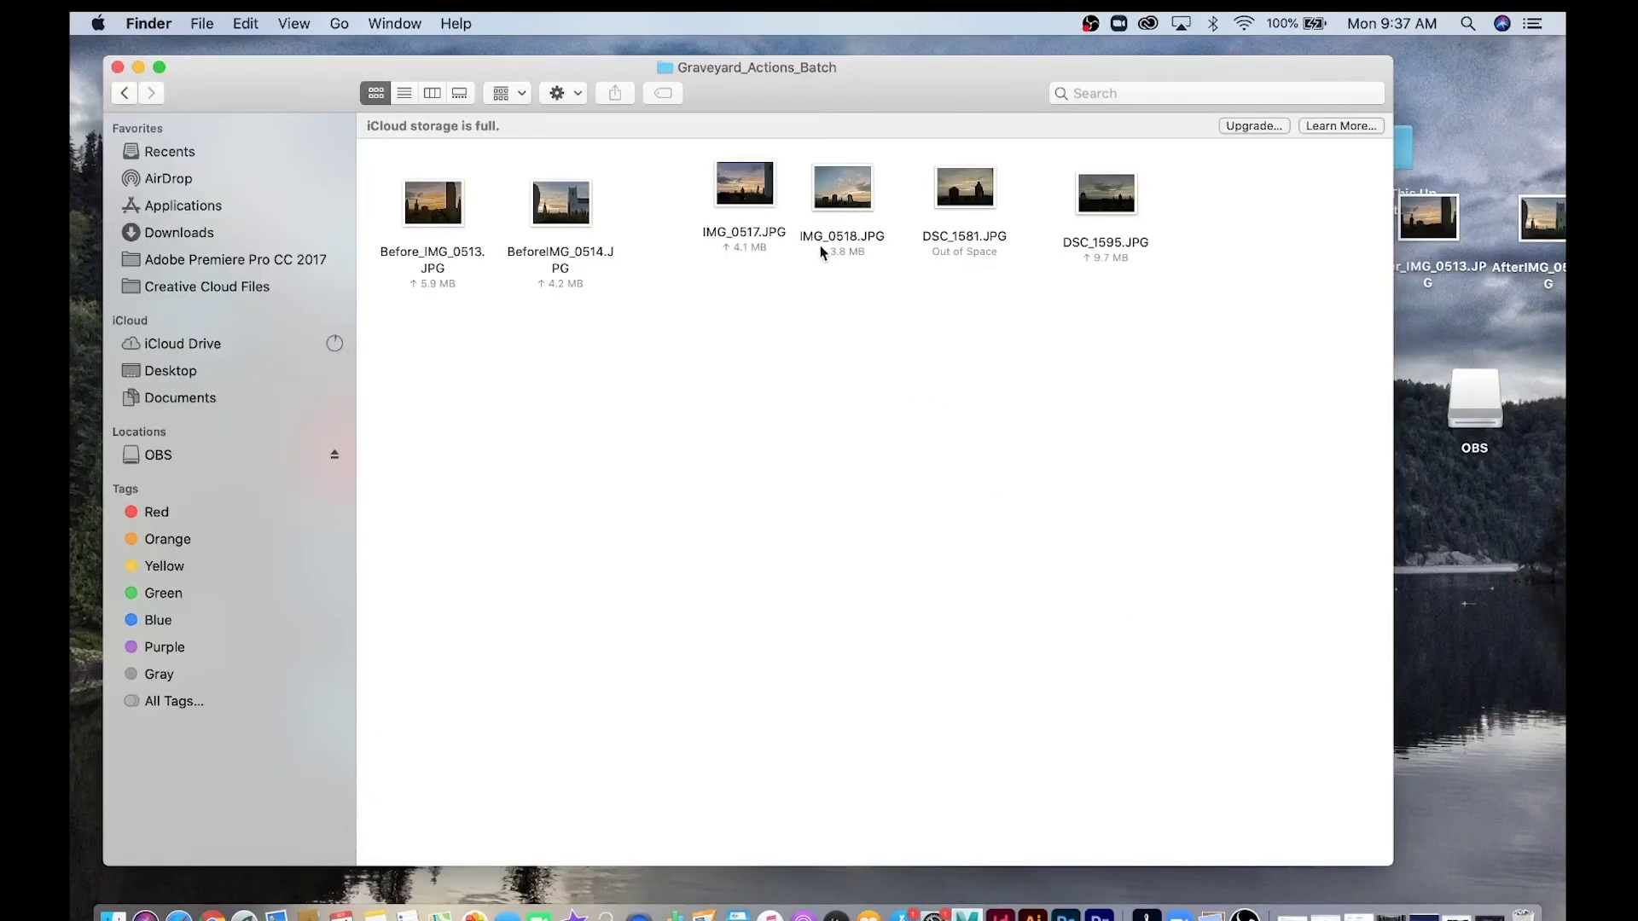
# View the batch-processed IMG_0518.JPG in Preview, then close it.
pyautogui.doubleClick(836, 205)
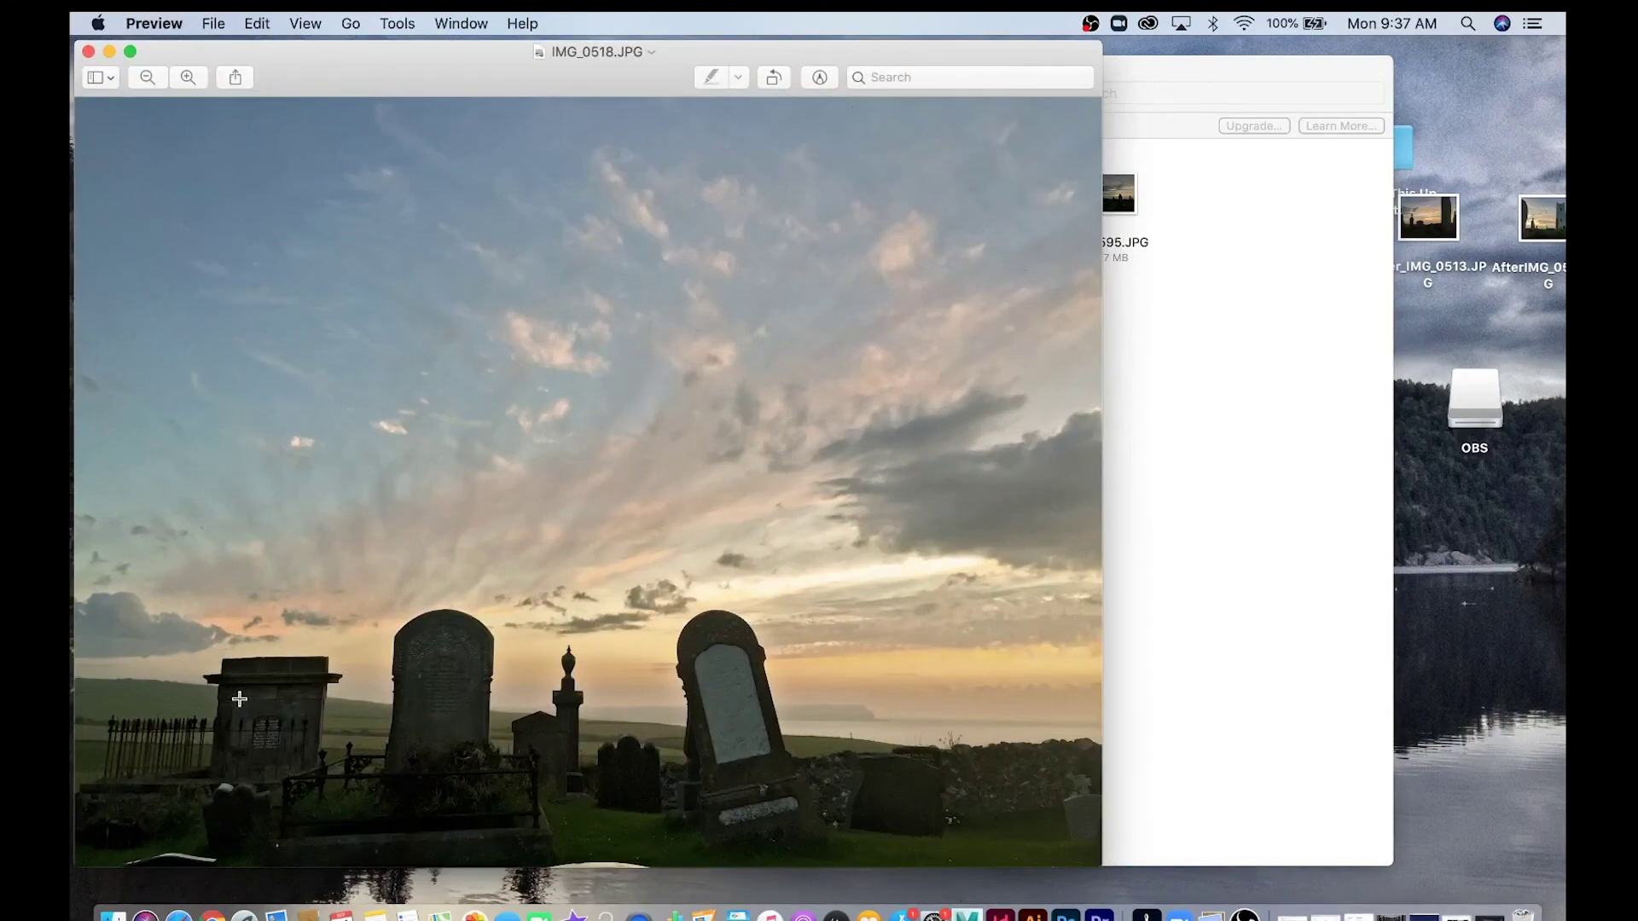
pyautogui.click(88, 52)
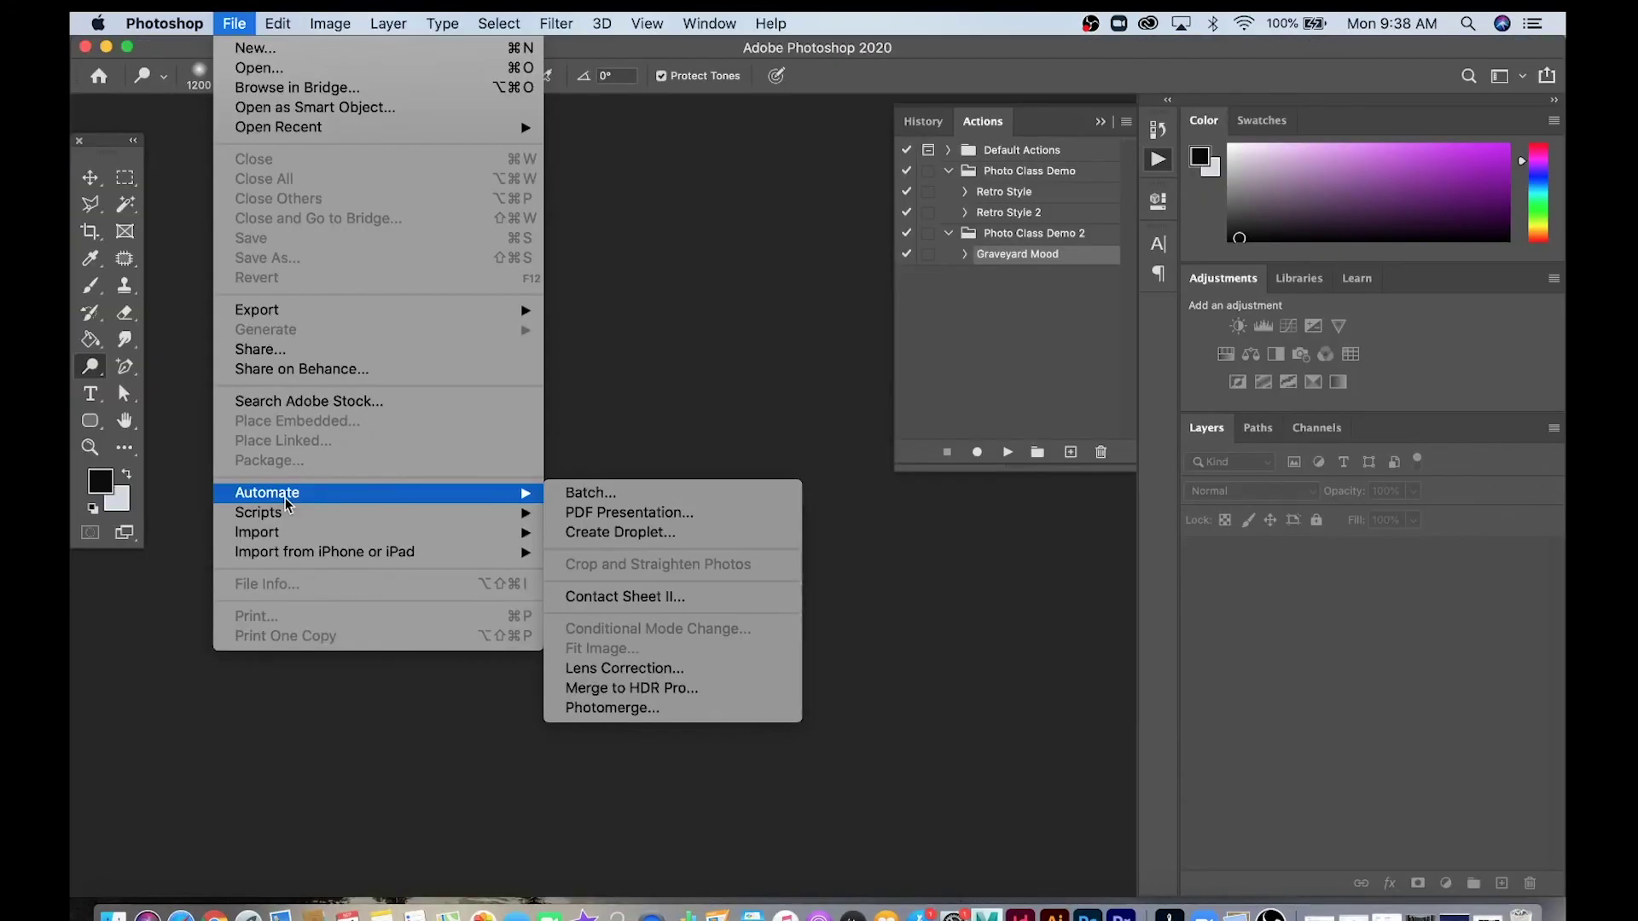